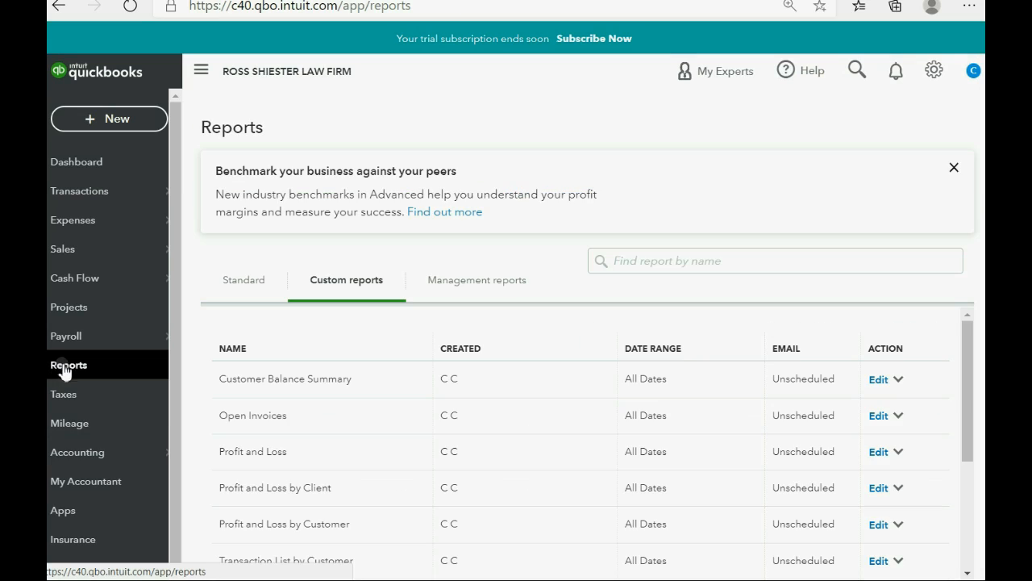
# - View the Open Invoices custom report and start a new invoice dated 04/22/2021
pyautogui.click(254, 416)
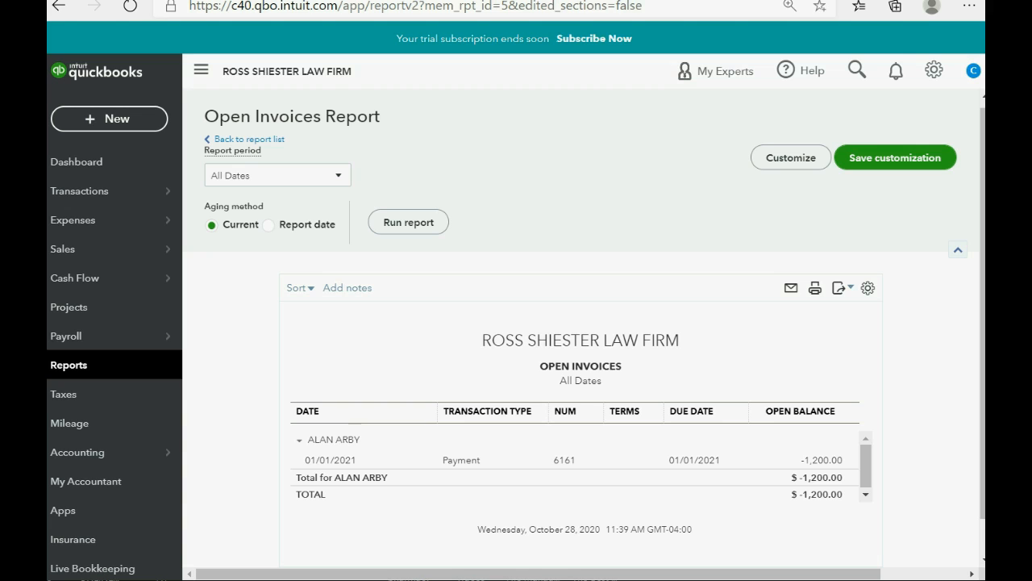
pyautogui.click(109, 121)
pyautogui.click(95, 208)
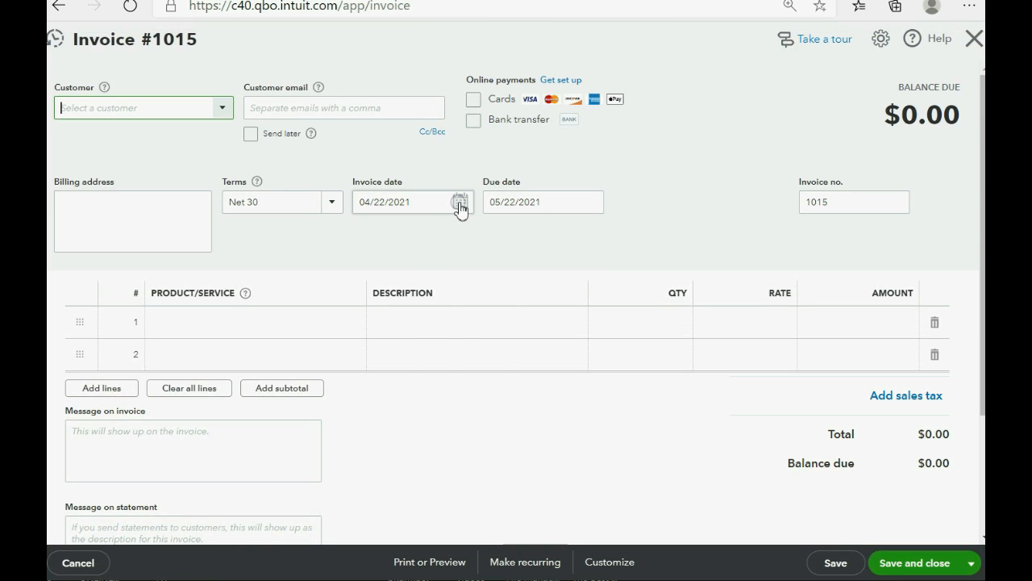
pyautogui.click(460, 203)
pyautogui.click(366, 239)
pyautogui.click(367, 239)
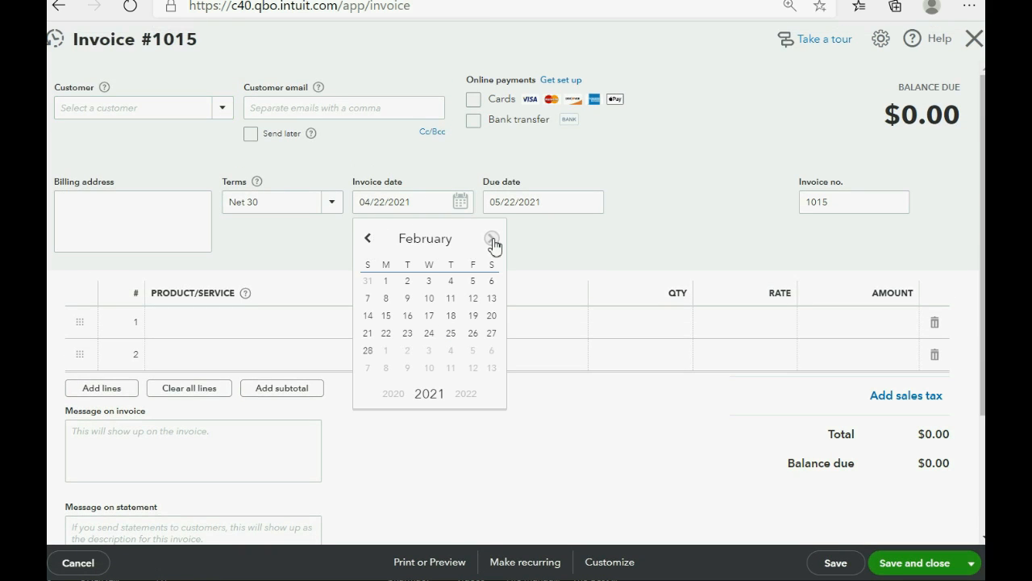
pyautogui.click(491, 240)
pyautogui.click(491, 240)
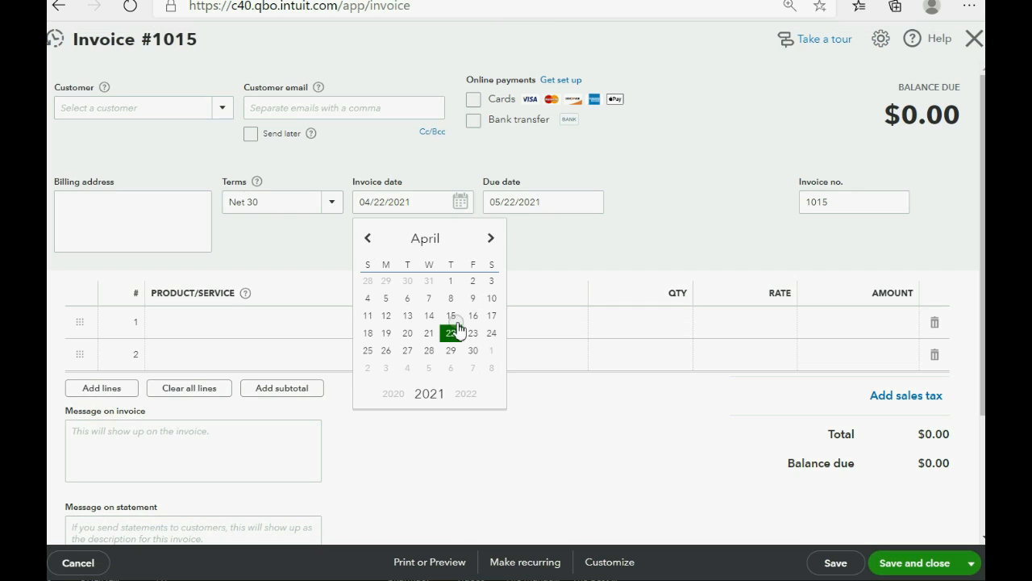
pyautogui.click(451, 334)
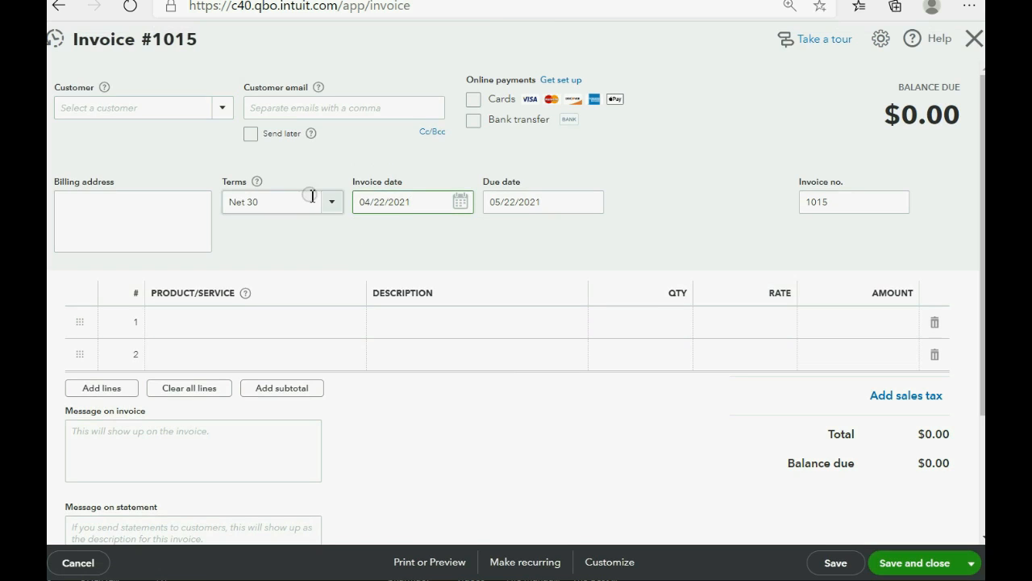
# - Bill the invoice to the client listed in the Open Invoices report and add LEGAL SERVICES RENDERED as its first line
pyautogui.click(223, 108)
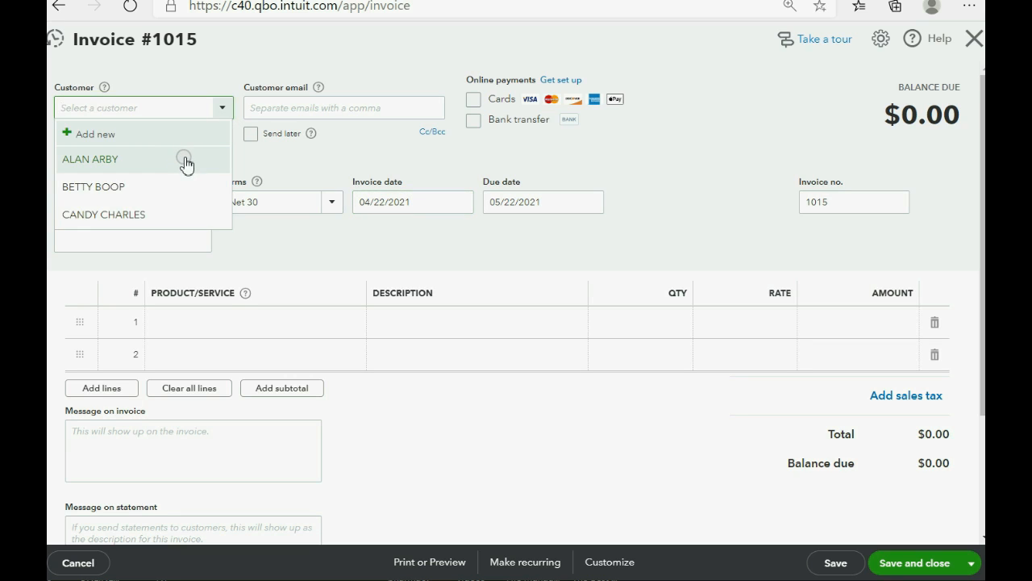
pyautogui.click(186, 165)
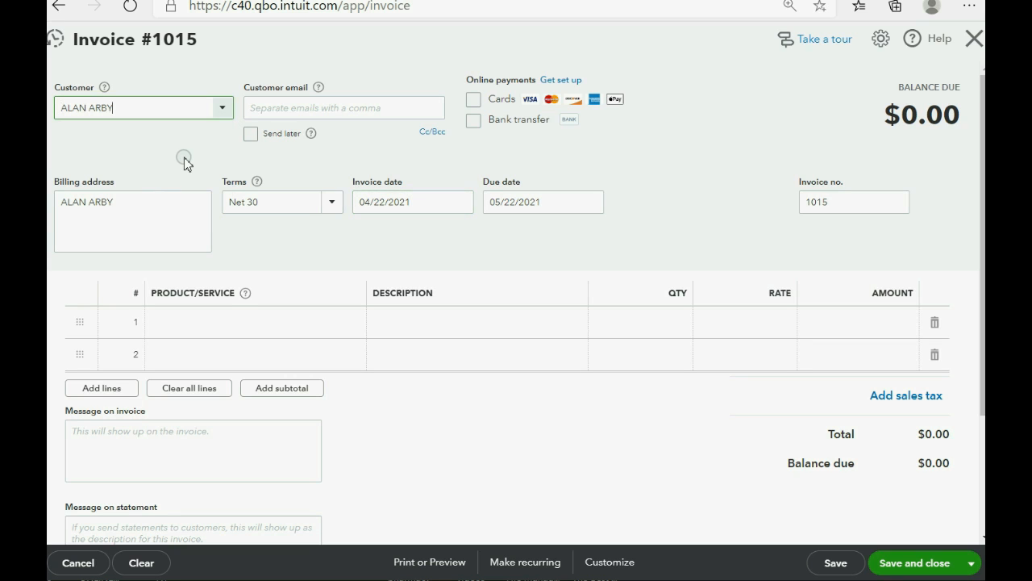
pyautogui.click(219, 316)
pyautogui.click(357, 323)
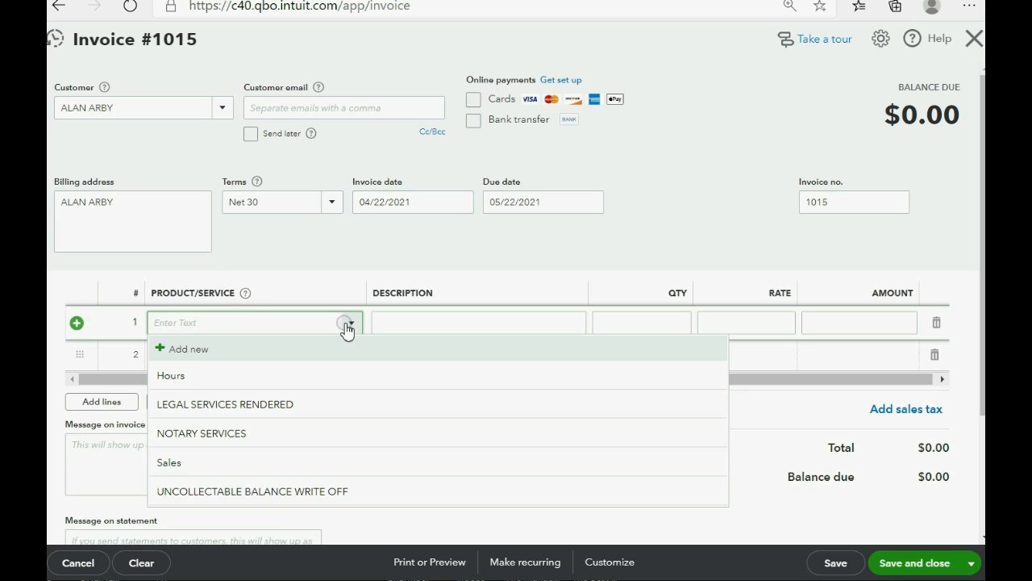
pyautogui.click(326, 405)
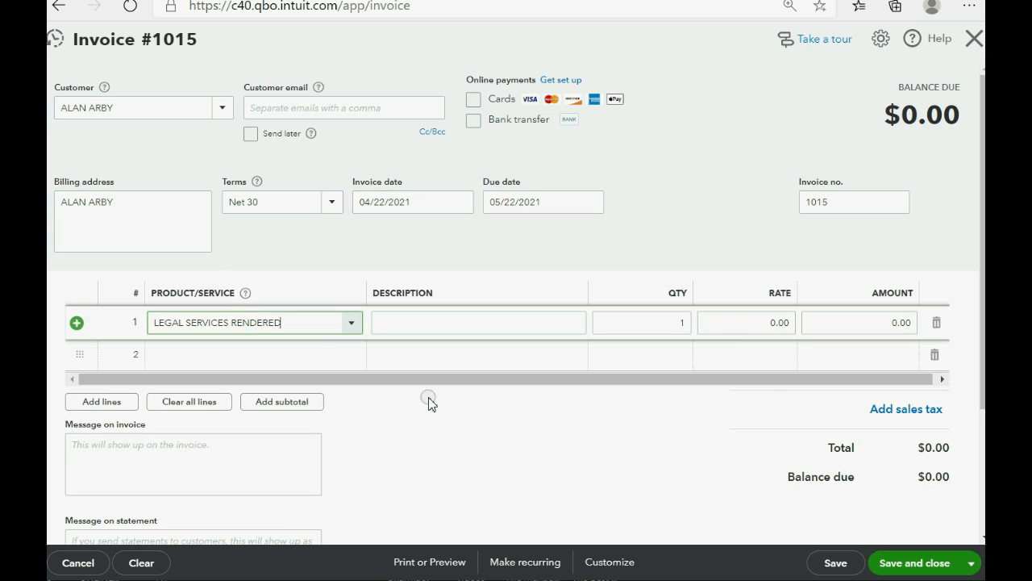
# - Set the legal services line amount to 3000, then save and close the invoice
pyautogui.click(840, 325)
pyautogui.moveTo(839, 326); pyautogui.dragTo(916, 300)
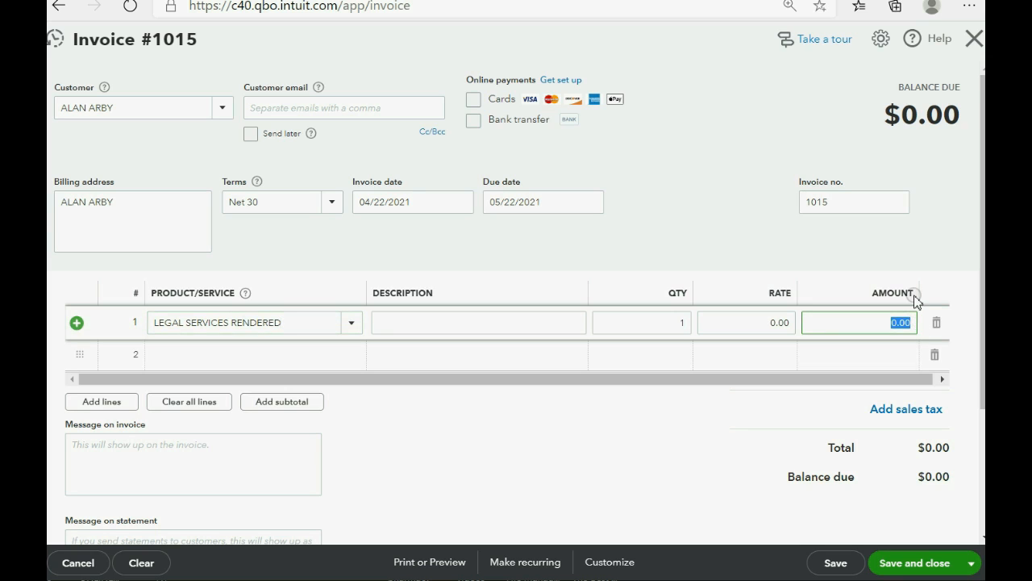
pyautogui.write('3000')
pyautogui.press('Tab')
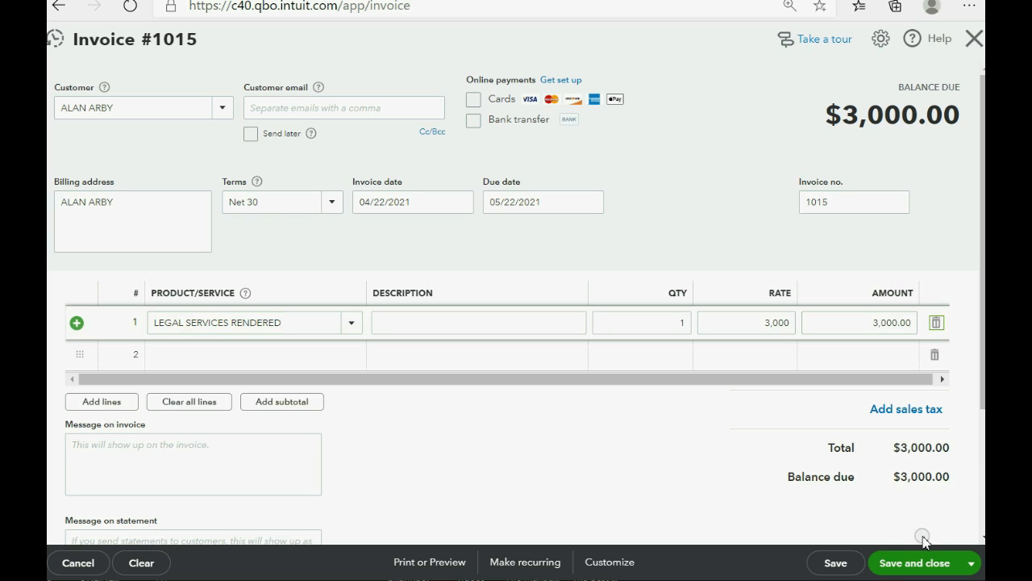
pyautogui.click(914, 565)
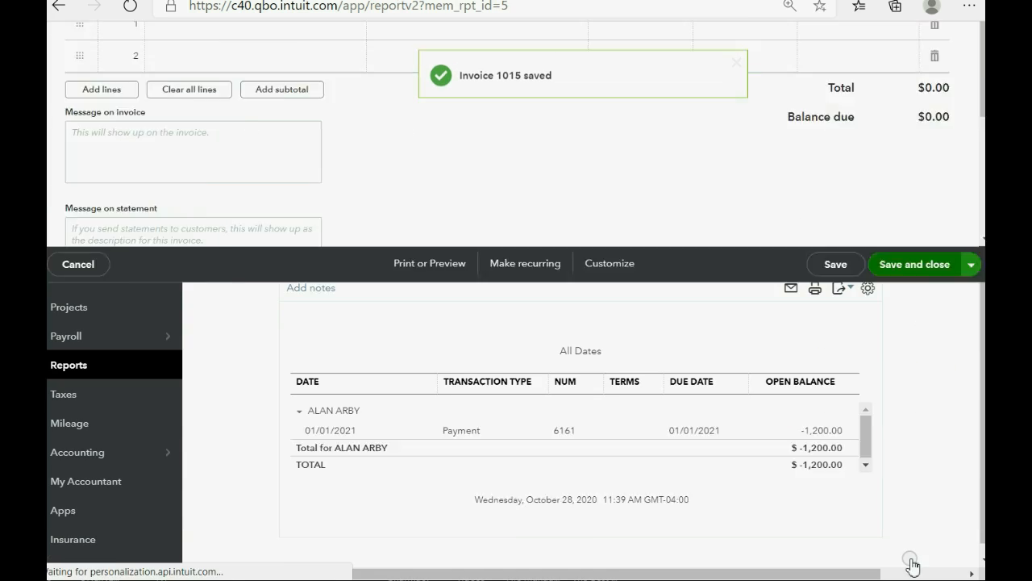
pyautogui.scroll(-1, 903, 436)
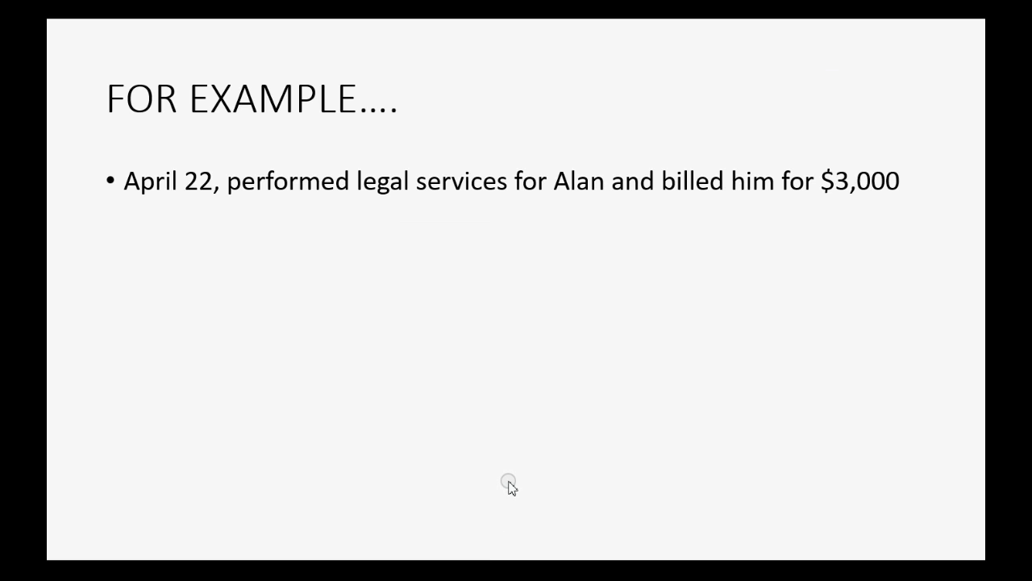
pyautogui.click(509, 484)
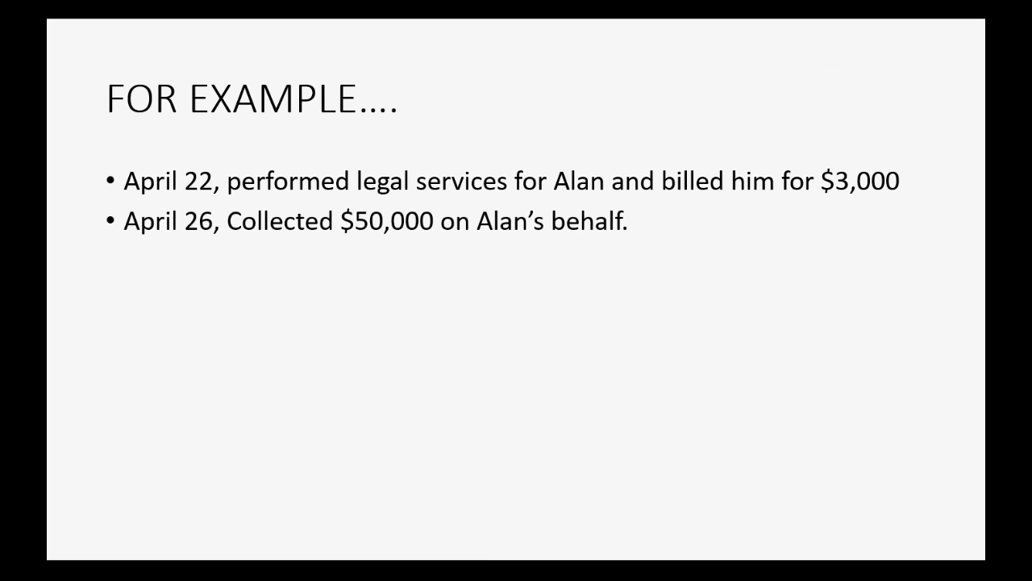
pyautogui.press('Right')
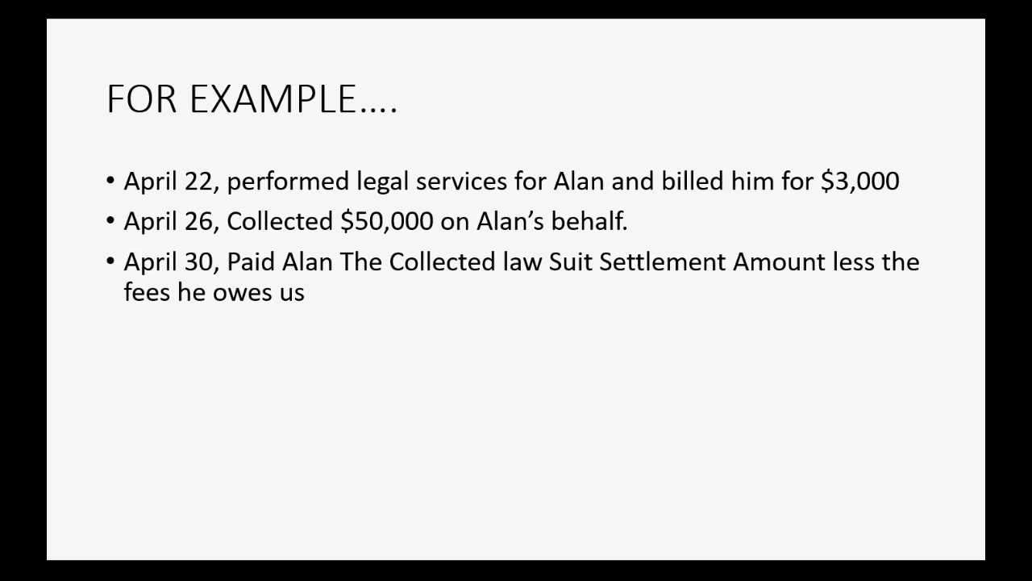
pyautogui.press('Left')
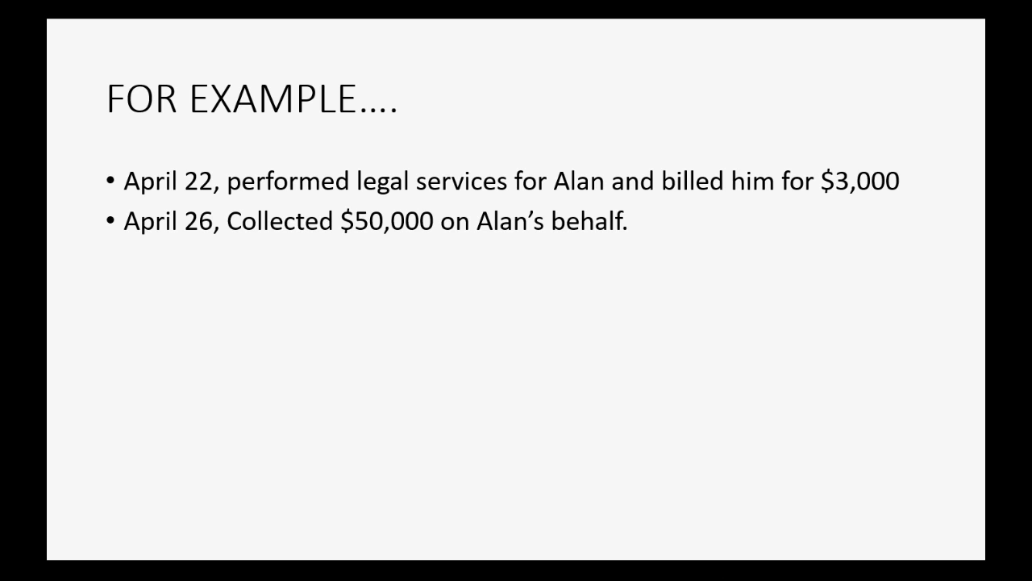
# - Return to QuickBooks and start a customer payment receipt with the payment date 04/26/2021
pyautogui.hotkey('alt', 'Tab')
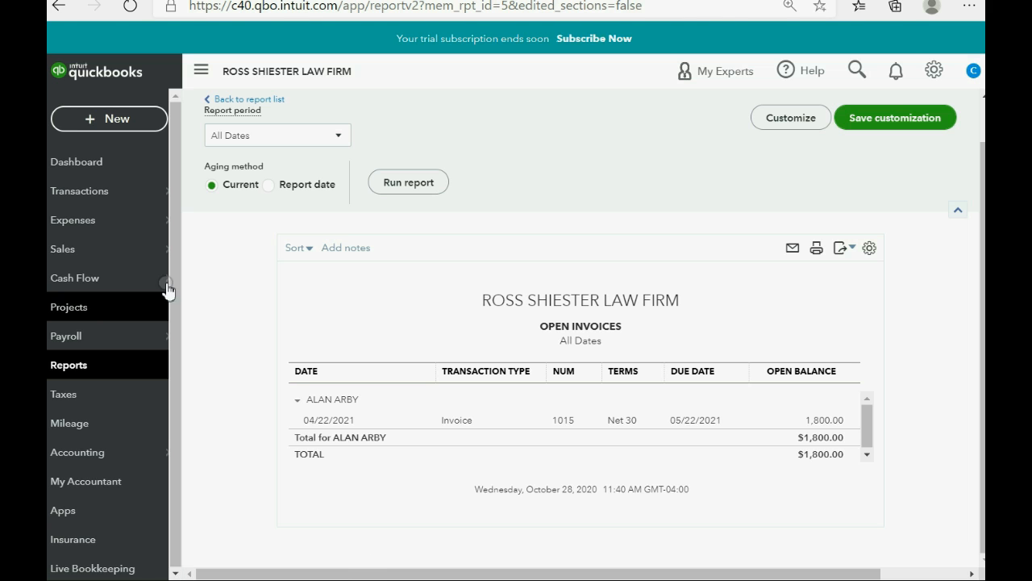
pyautogui.click(120, 118)
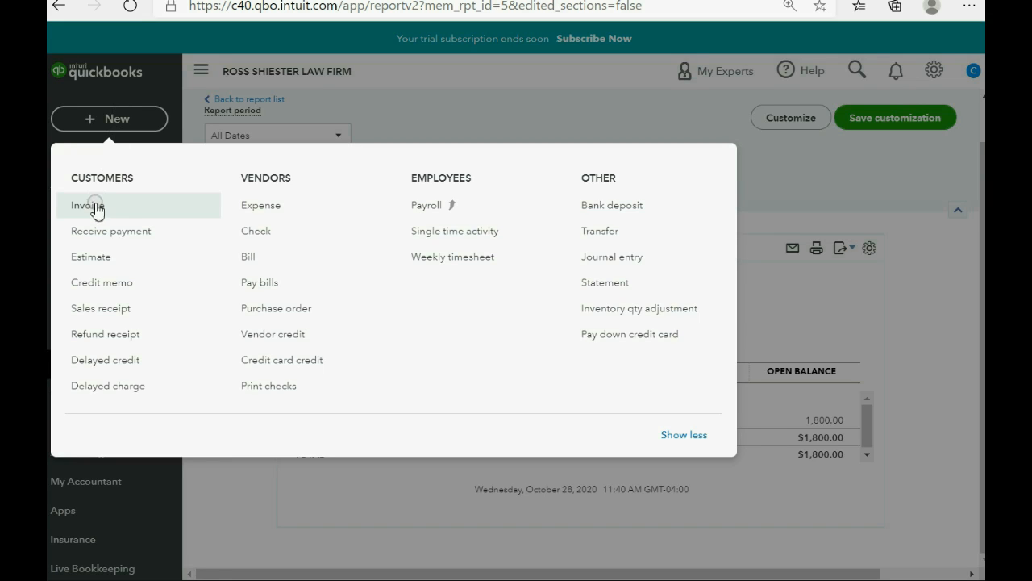
pyautogui.click(102, 228)
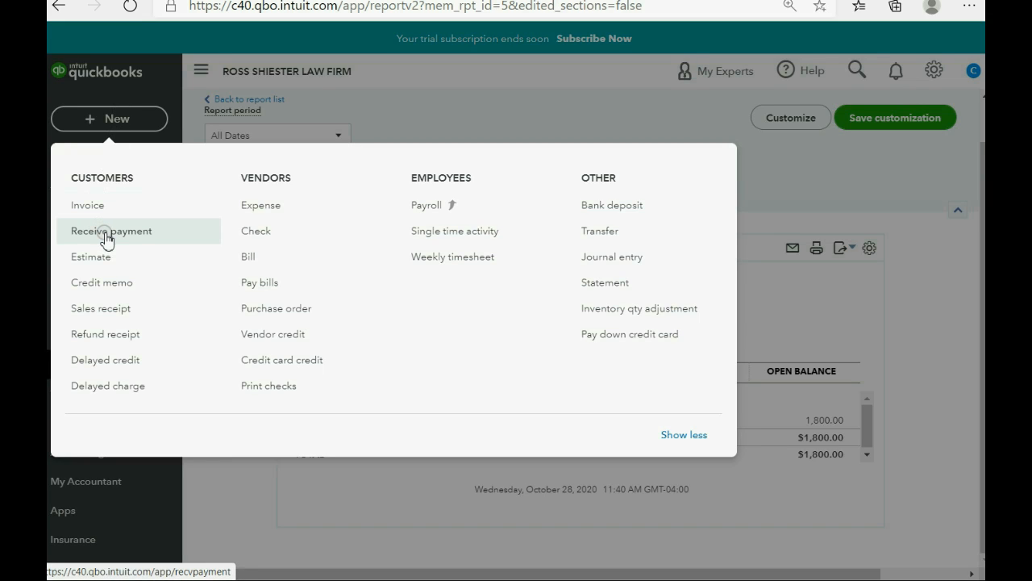
pyautogui.click(120, 233)
pyautogui.click(121, 234)
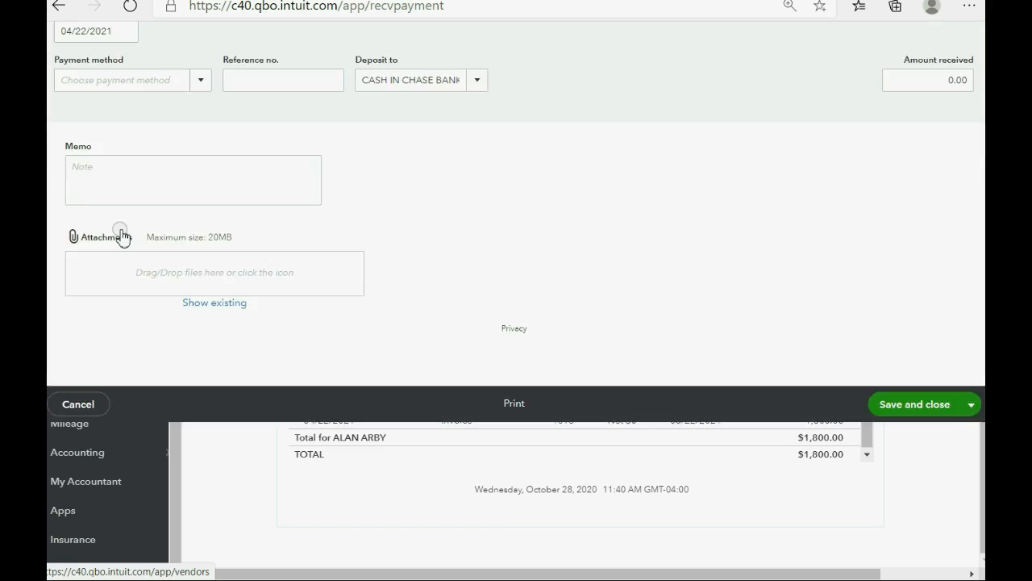
pyautogui.click(128, 193)
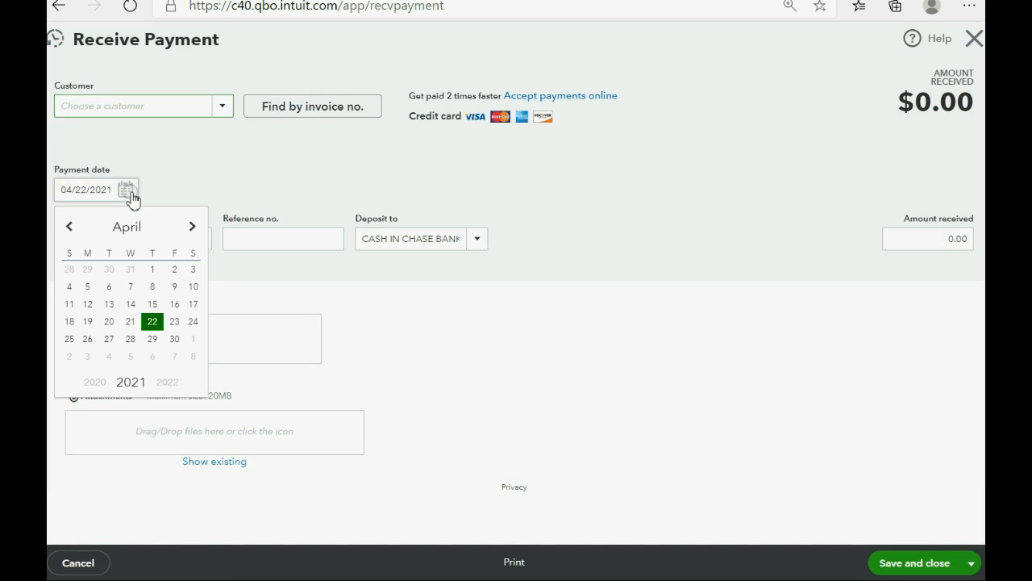
pyautogui.click(89, 338)
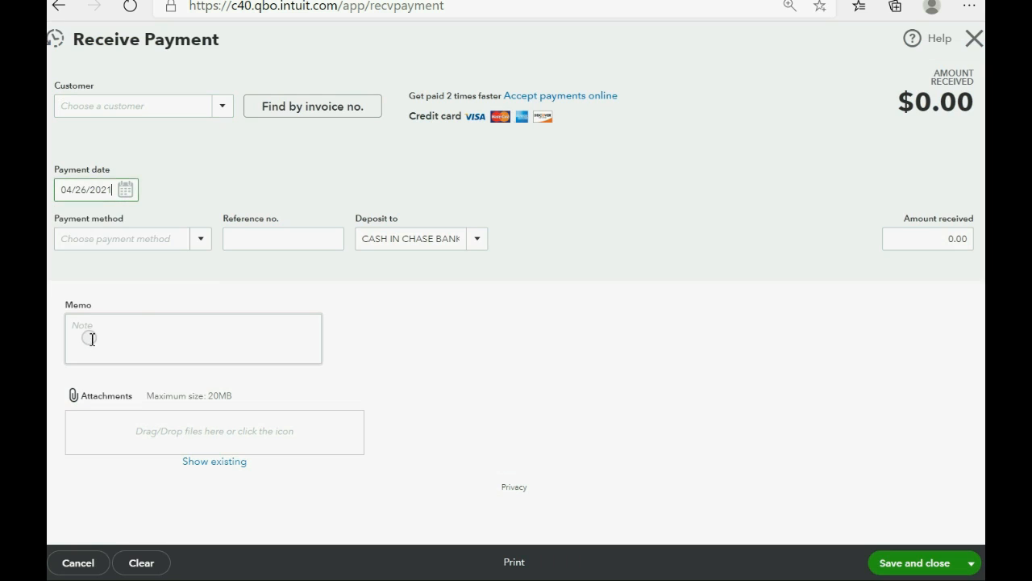
# - Deposit the payment to SAVINGS FOR CLIENT LAWSUIT PAYOUTS and choose the same client billed on invoice 1015
pyautogui.click(479, 240)
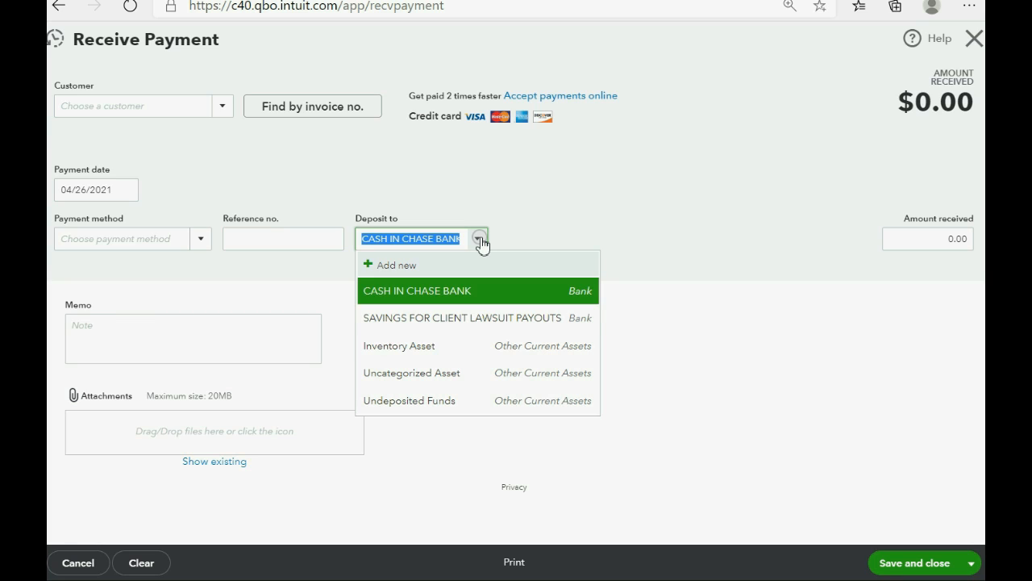
pyautogui.click(499, 320)
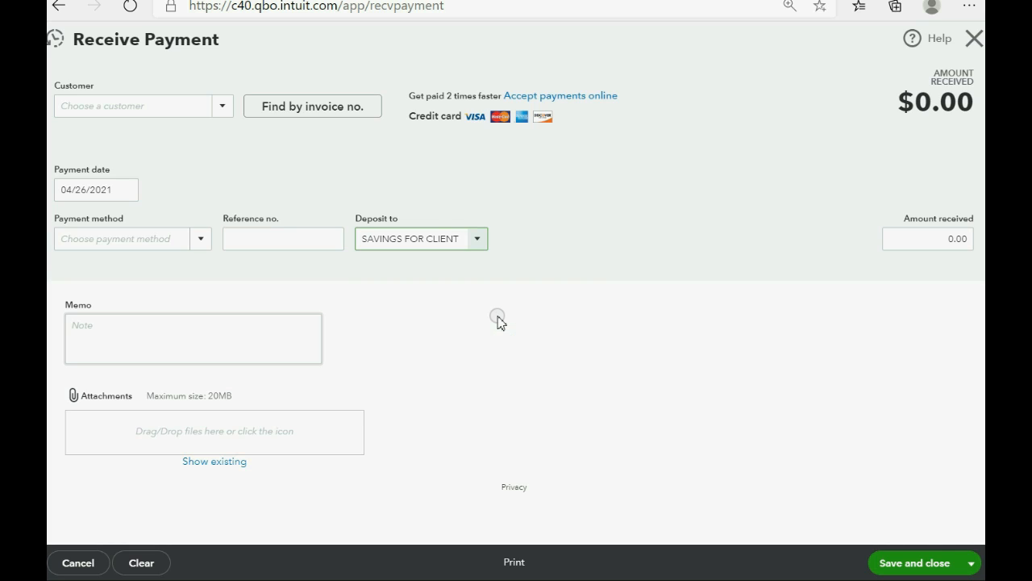
pyautogui.click(223, 107)
pyautogui.click(182, 158)
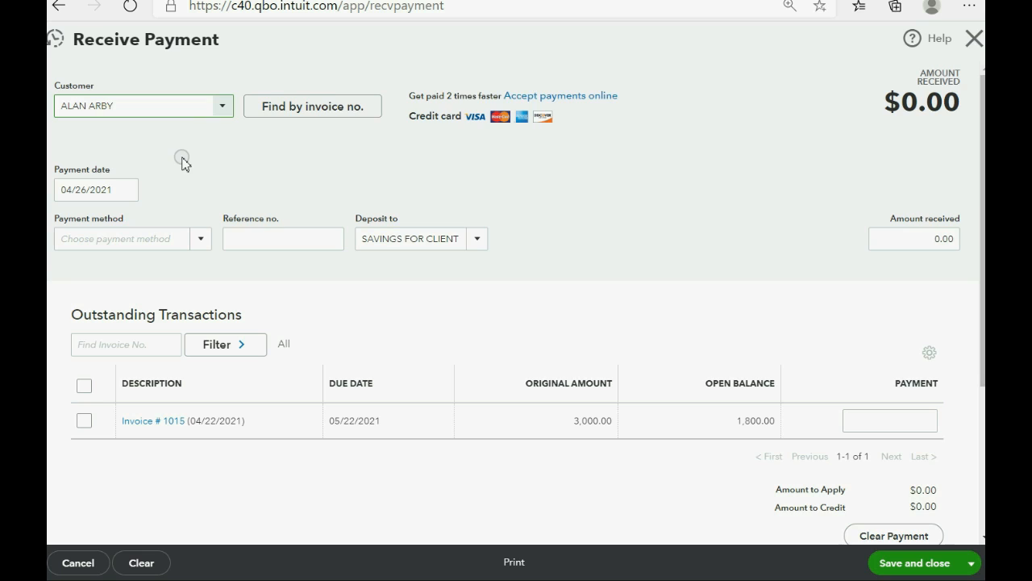
pyautogui.click(223, 109)
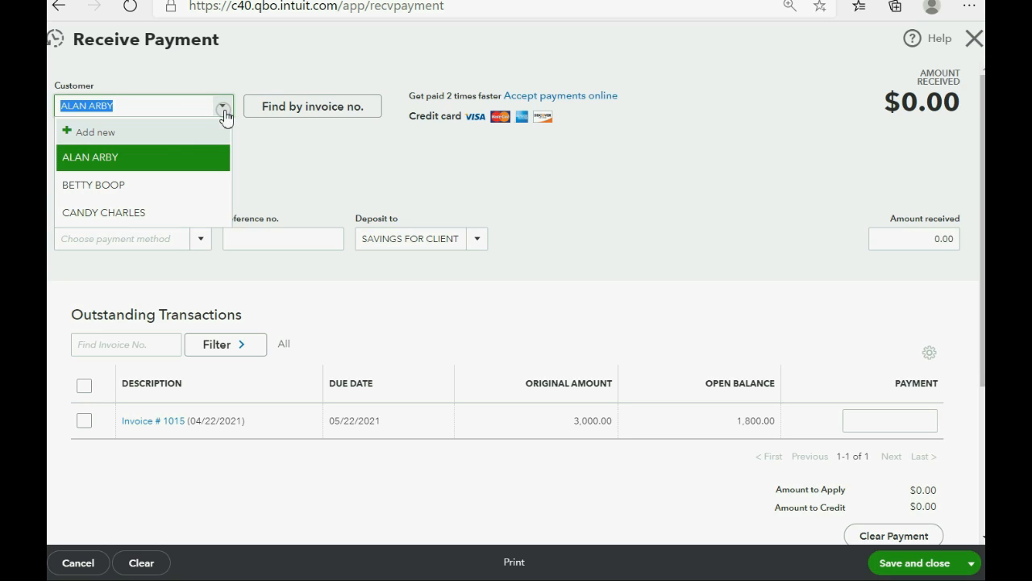
pyautogui.click(174, 159)
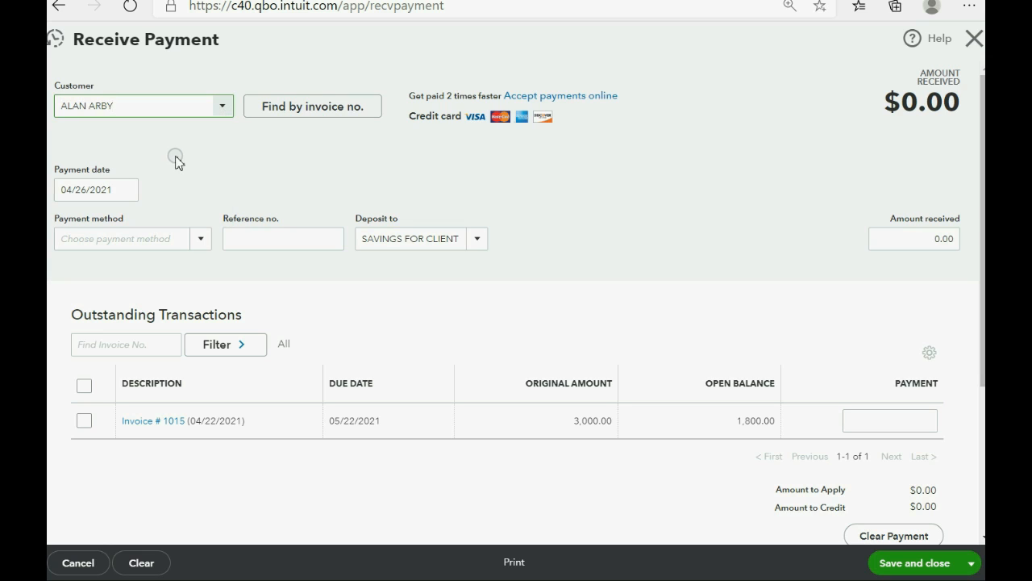
# - Enter 50,000 as the amount received, then save and close the payment
pyautogui.click(957, 239)
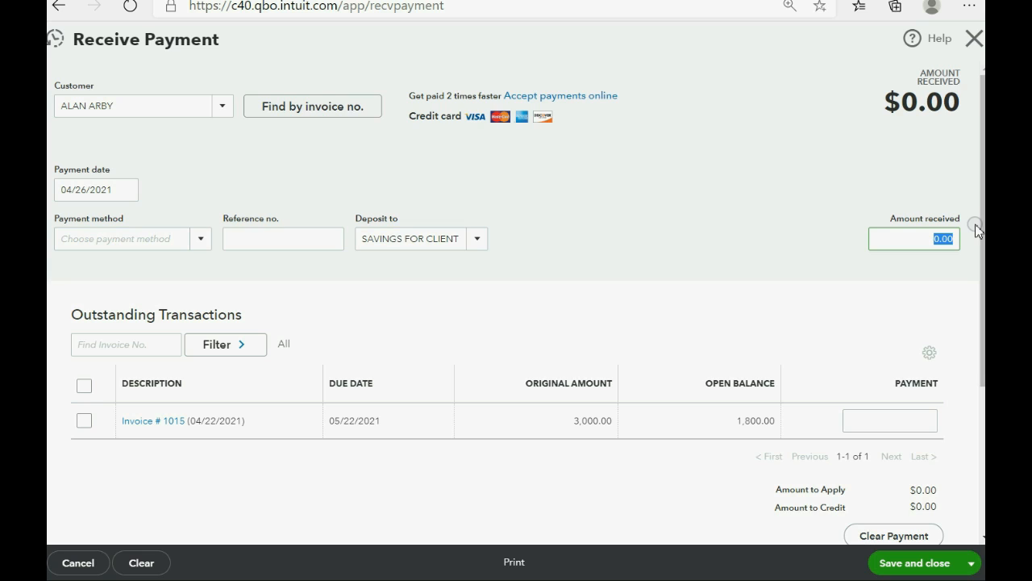
pyautogui.write('50,0')
pyautogui.write('00')
pyautogui.press('Tab')
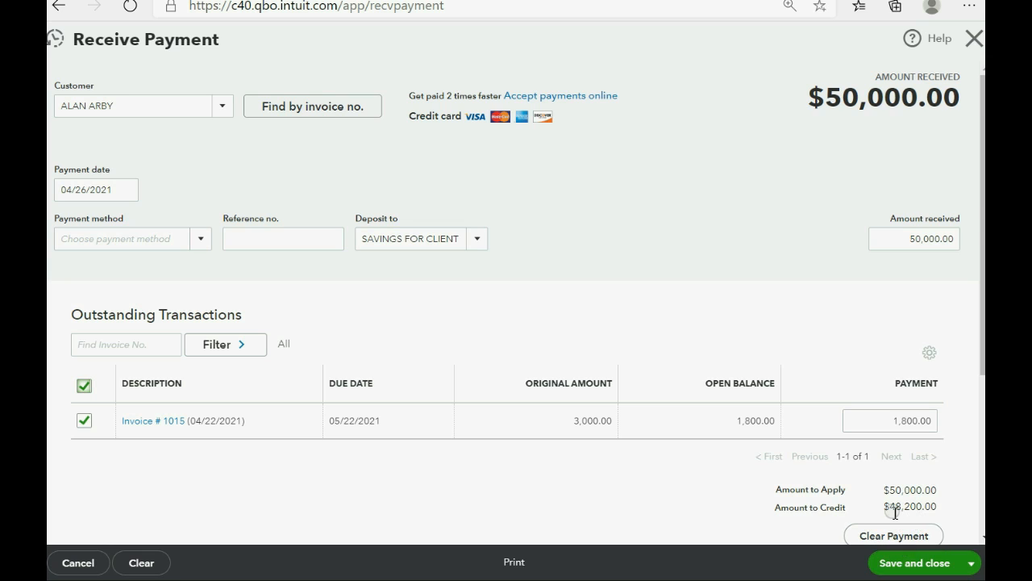
pyautogui.moveTo(895, 510)
pyautogui.mouseDown()
pyautogui.moveTo(944, 512)
pyautogui.moveTo(894, 511)
pyautogui.mouseUp()
pyautogui.click(622, 497)
pyautogui.click(893, 567)
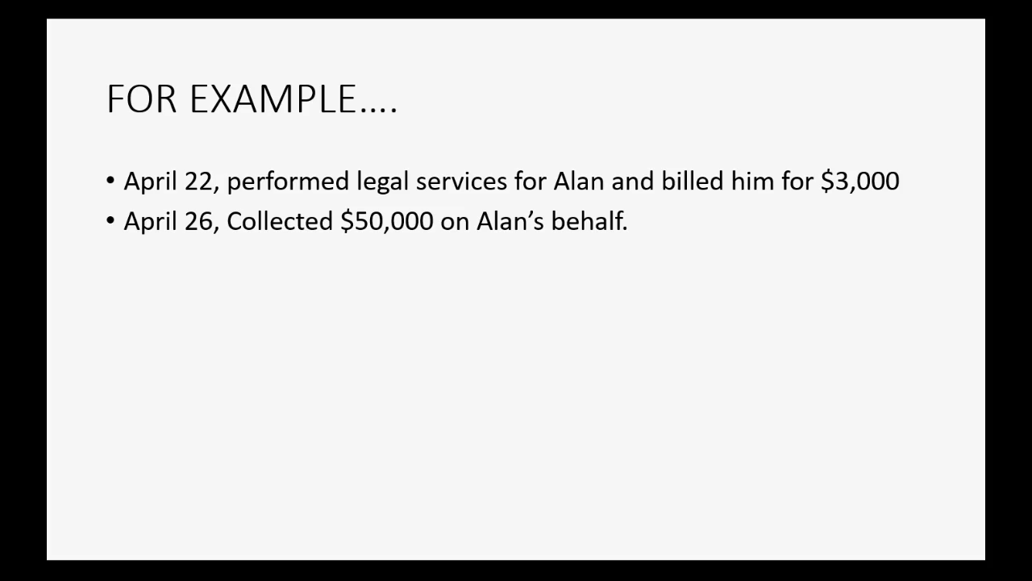
pyautogui.press('Right')
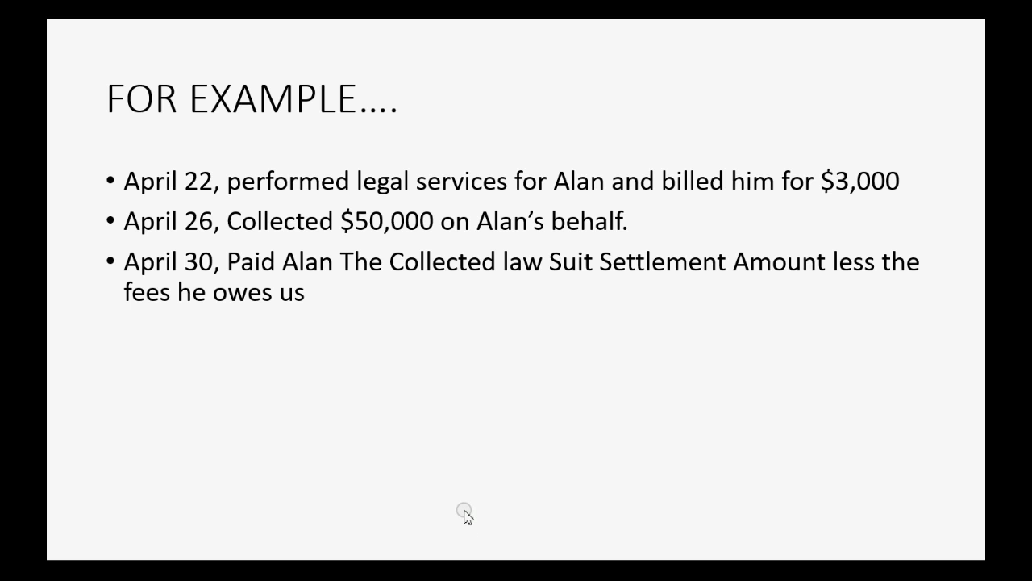
pyautogui.click(464, 513)
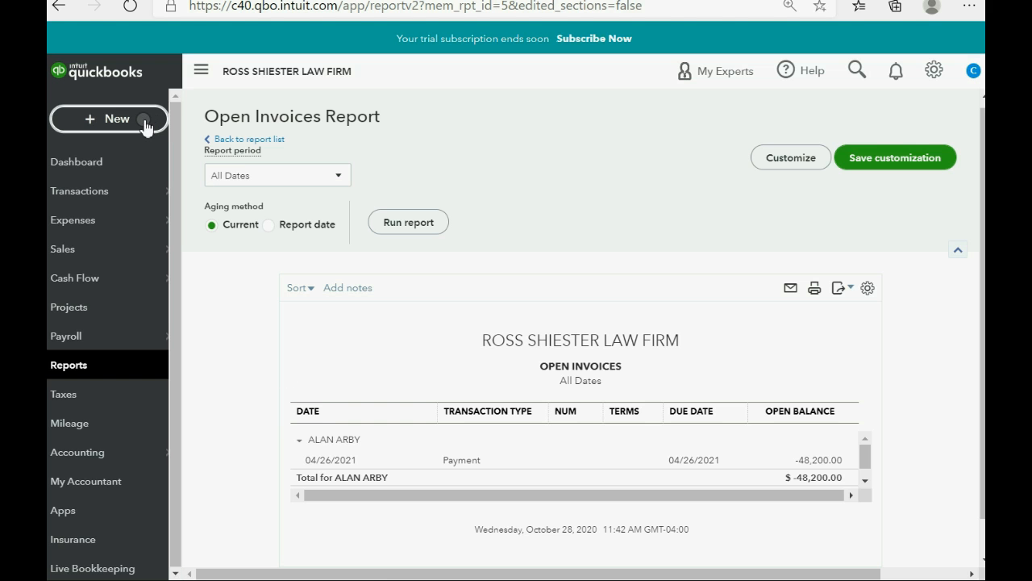
pyautogui.click(142, 119)
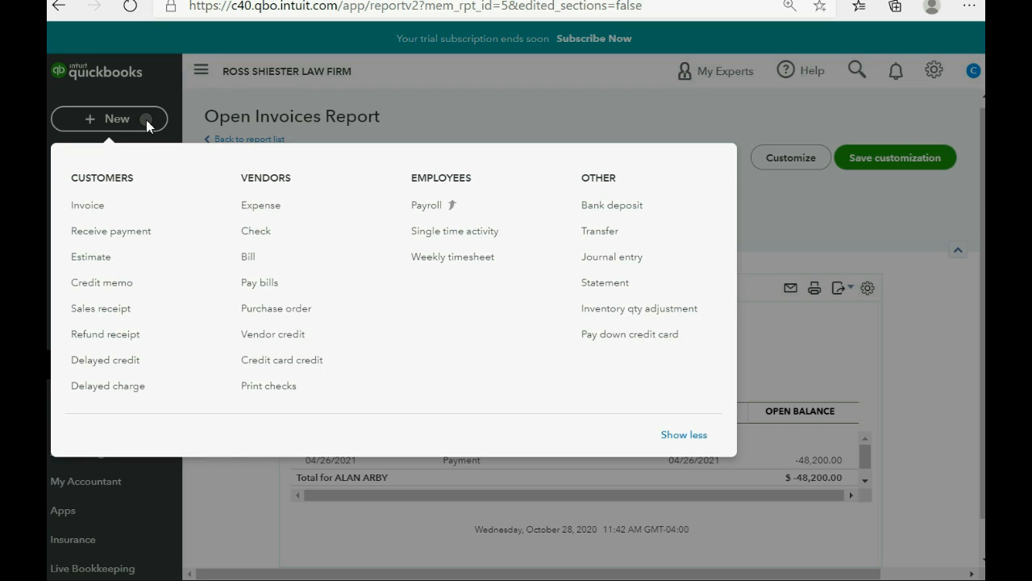
pyautogui.click(257, 231)
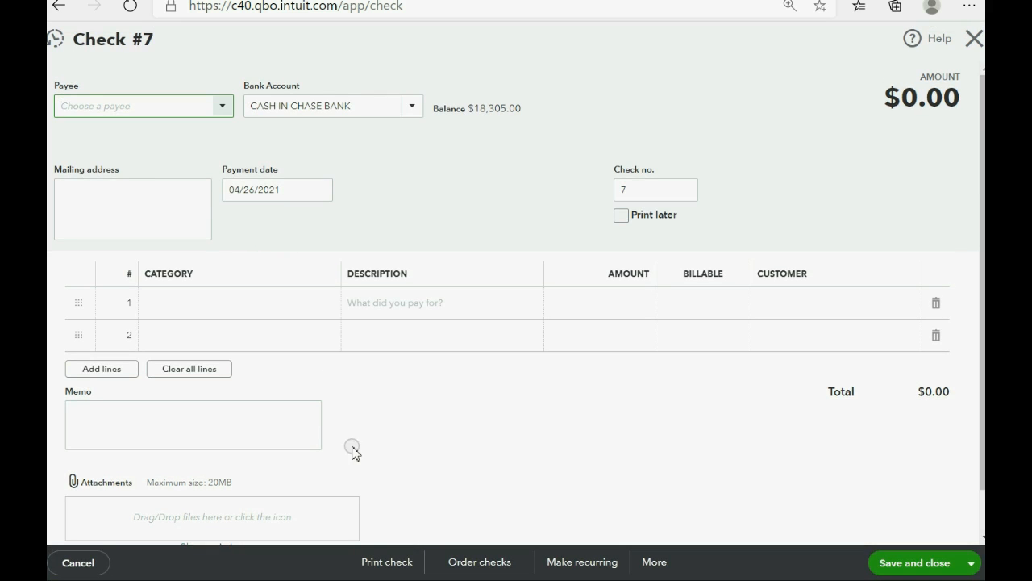
pyautogui.click(973, 39)
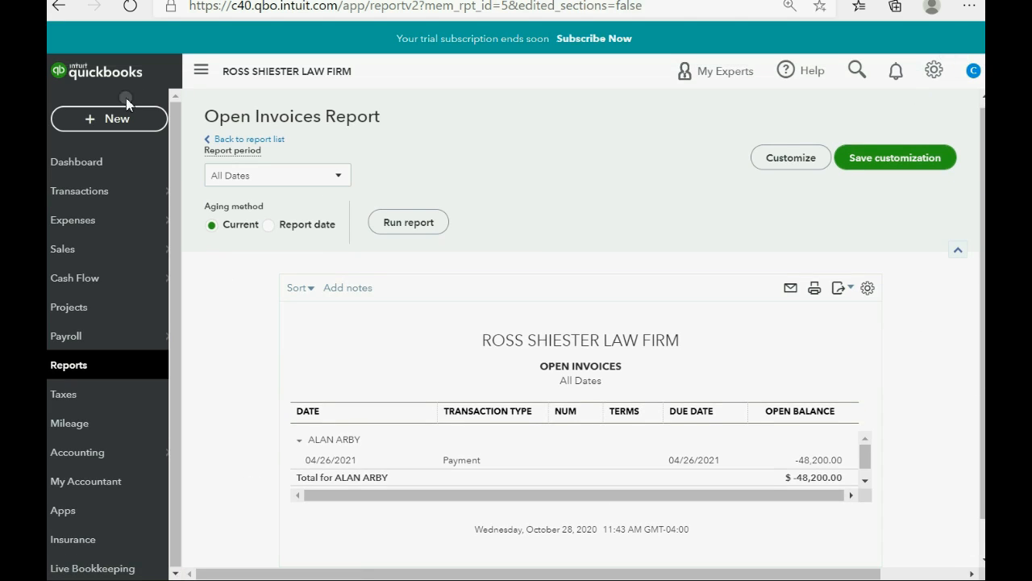
# - Start a new check with the payment date 04/30/2021 and choose the client billed on invoice 1015 as the payee
pyautogui.click(97, 126)
pyautogui.click(250, 230)
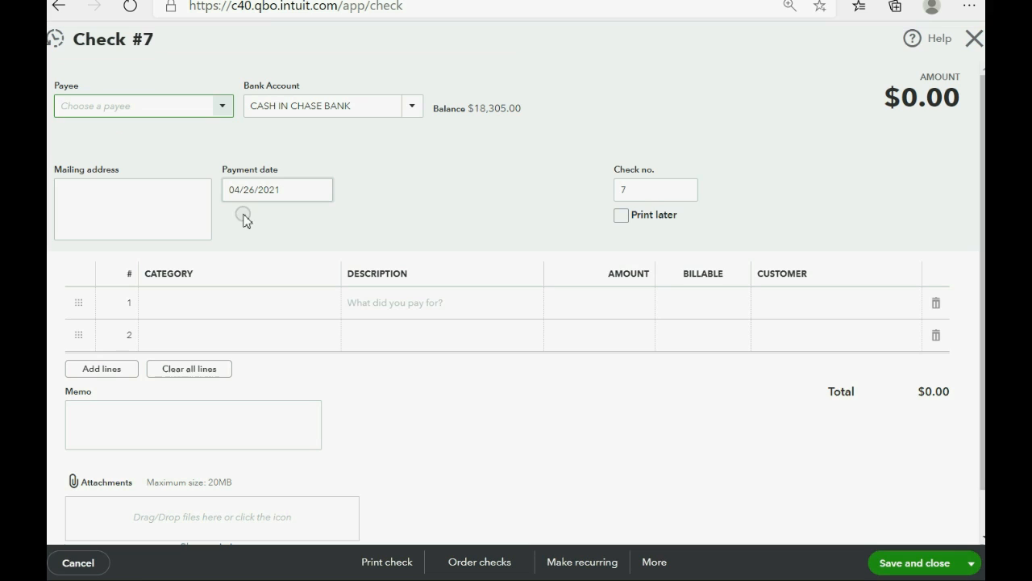
pyautogui.click(320, 192)
pyautogui.click(343, 339)
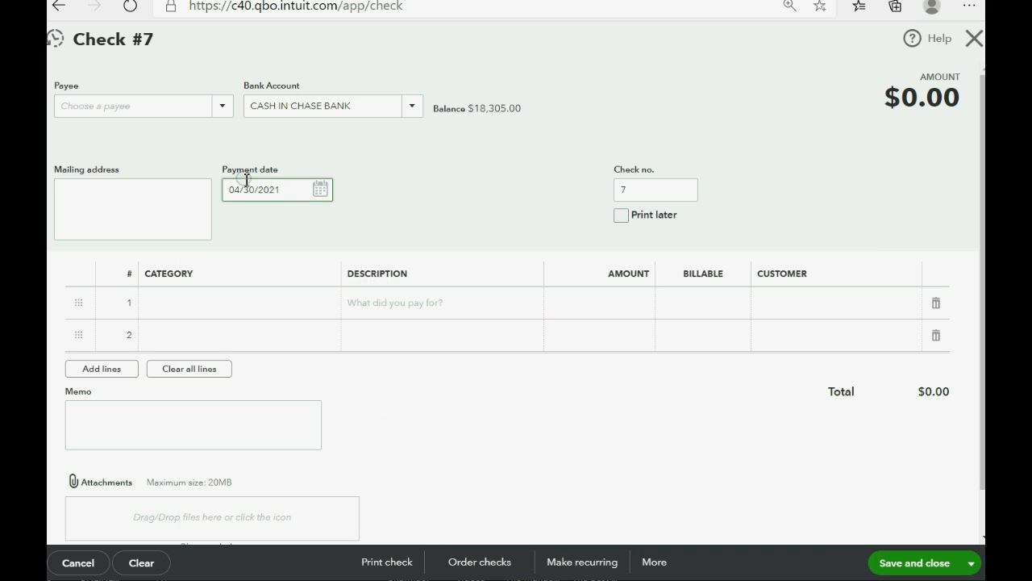
pyautogui.click(220, 106)
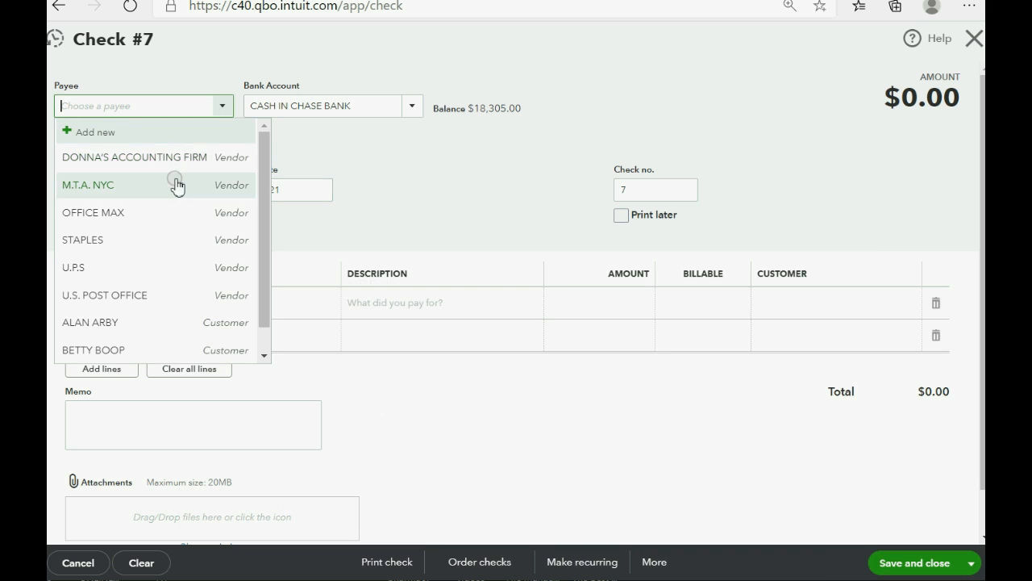
pyautogui.click(155, 322)
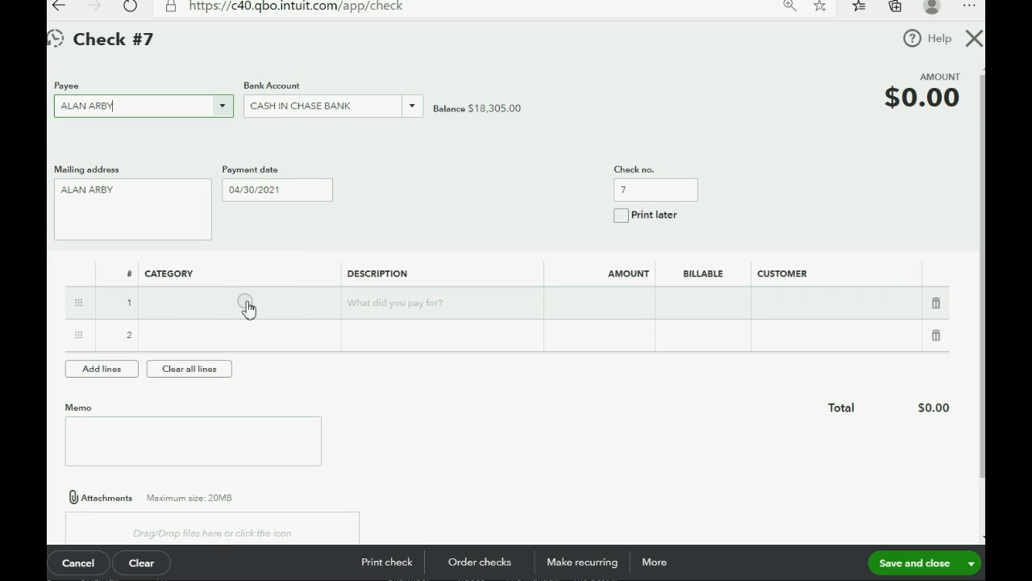
# - Assign the check's first line to the UNEARNED LEGAL FEES accounts receivable category
pyautogui.click(297, 306)
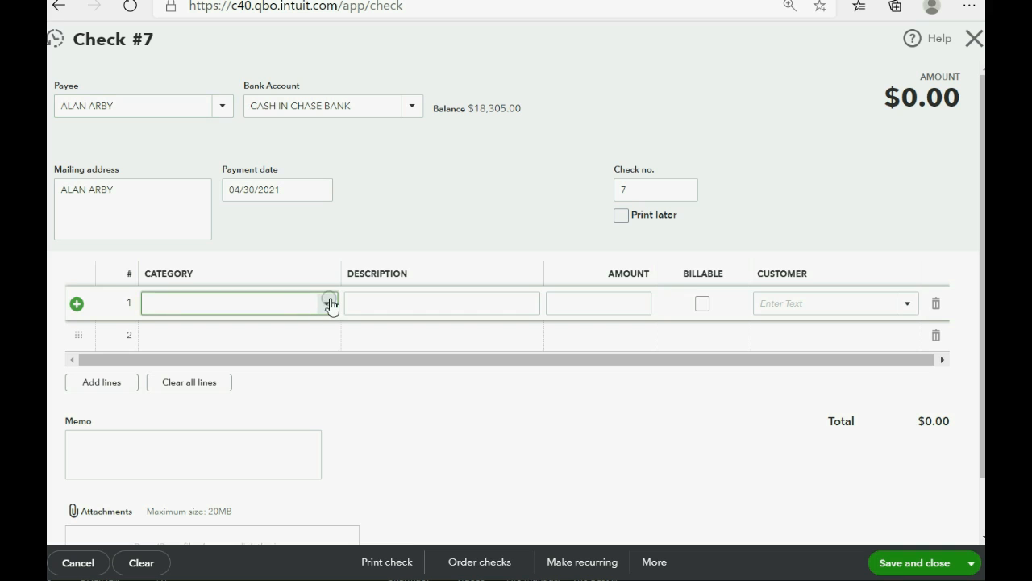
pyautogui.click(326, 303)
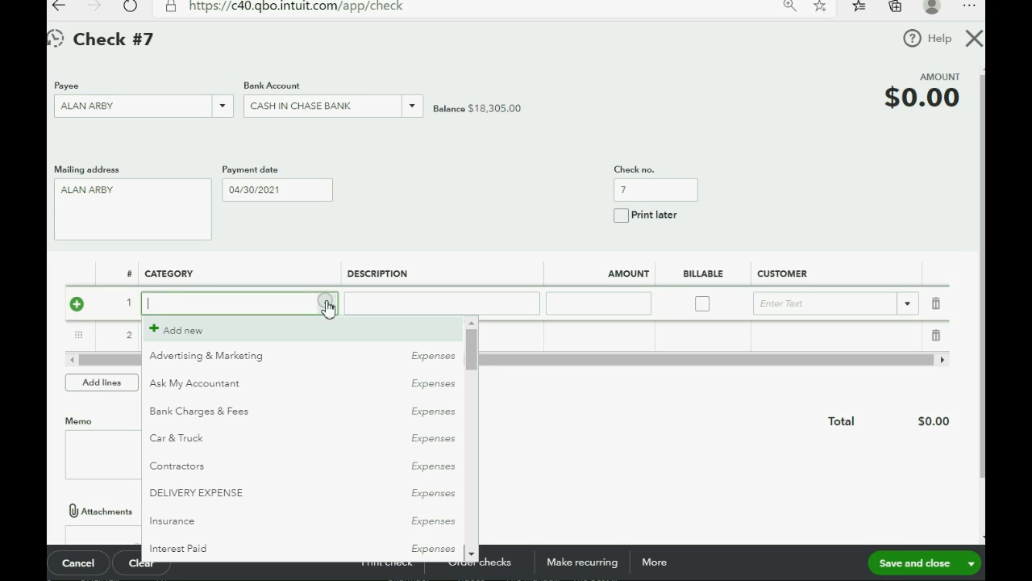
pyautogui.scroll(-3, 282, 387)
pyautogui.scroll(-5, 279, 387)
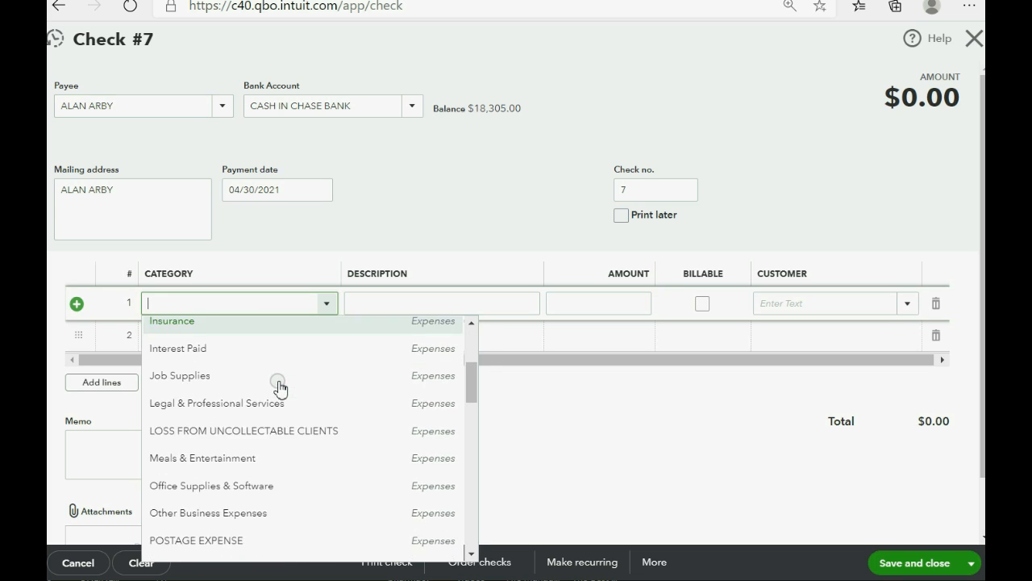
pyautogui.scroll(8, 279, 386)
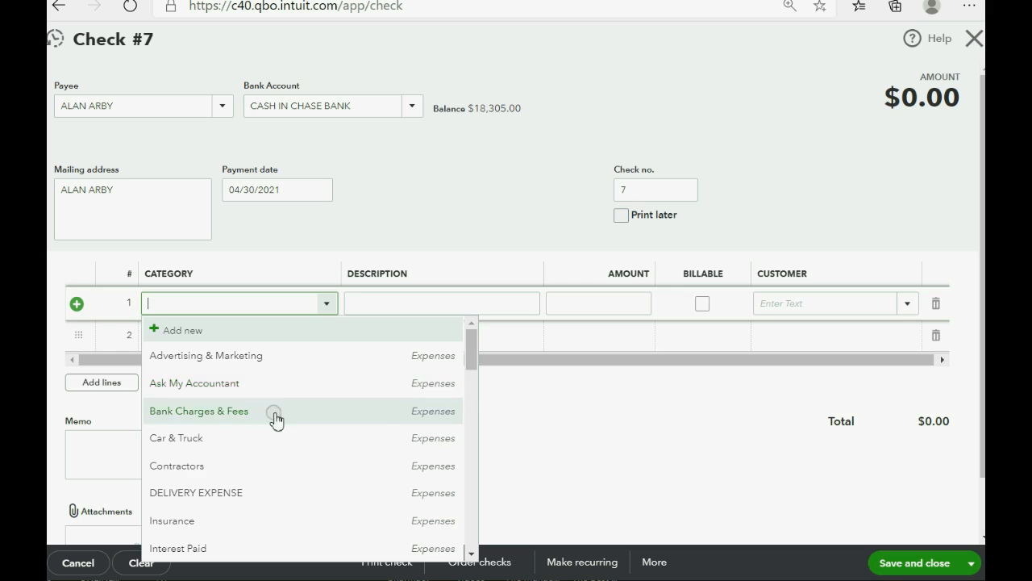
pyautogui.scroll(-7, 304, 459)
pyautogui.scroll(-6, 306, 455)
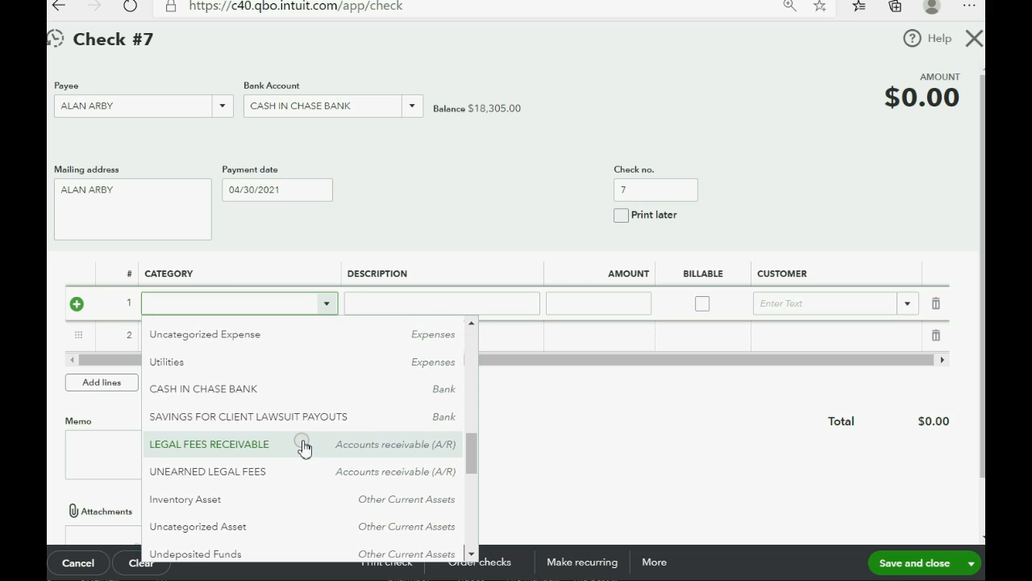
pyautogui.scroll(-3, 304, 448)
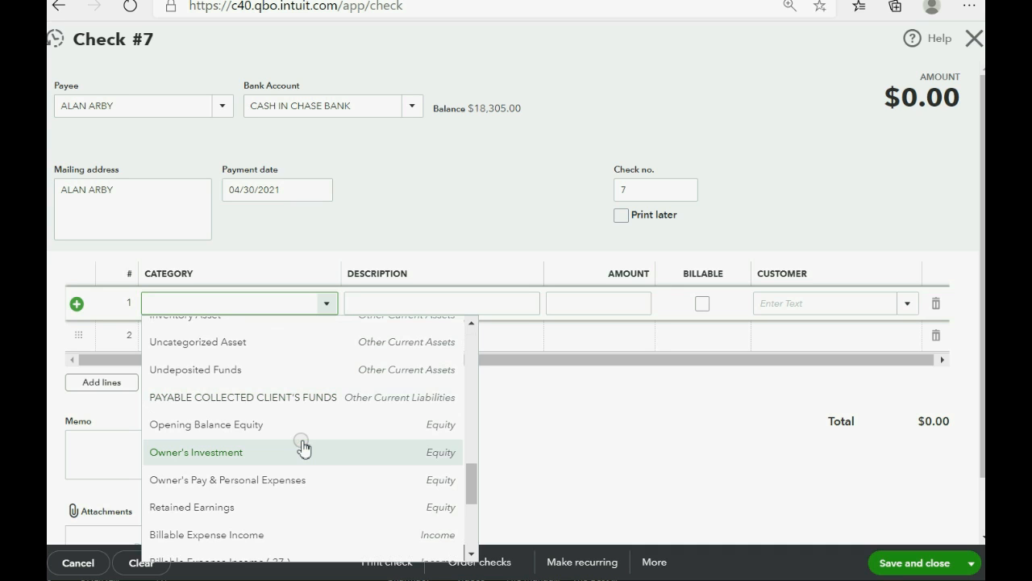
pyautogui.scroll(-6, 303, 448)
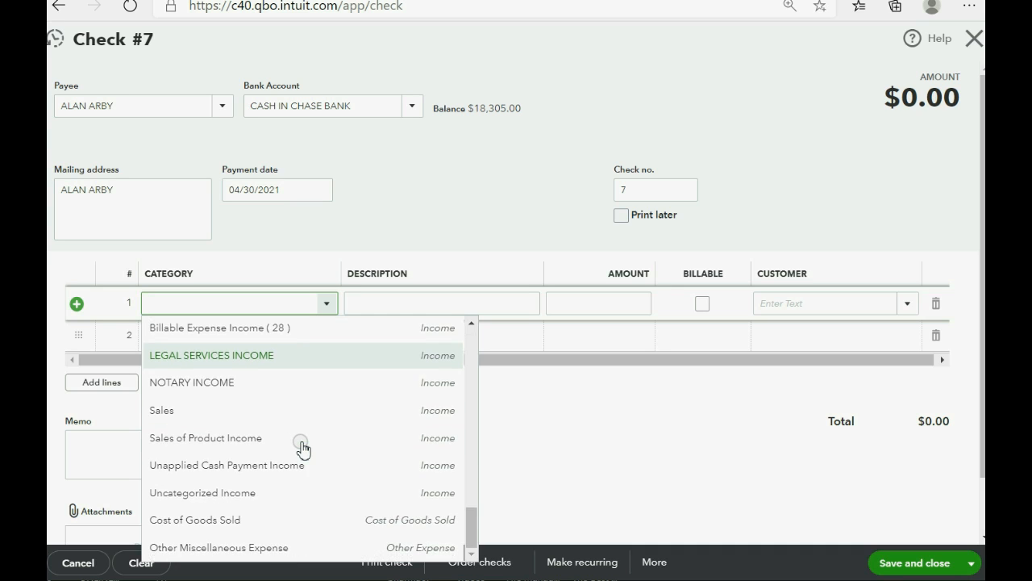
pyautogui.scroll(6, 360, 468)
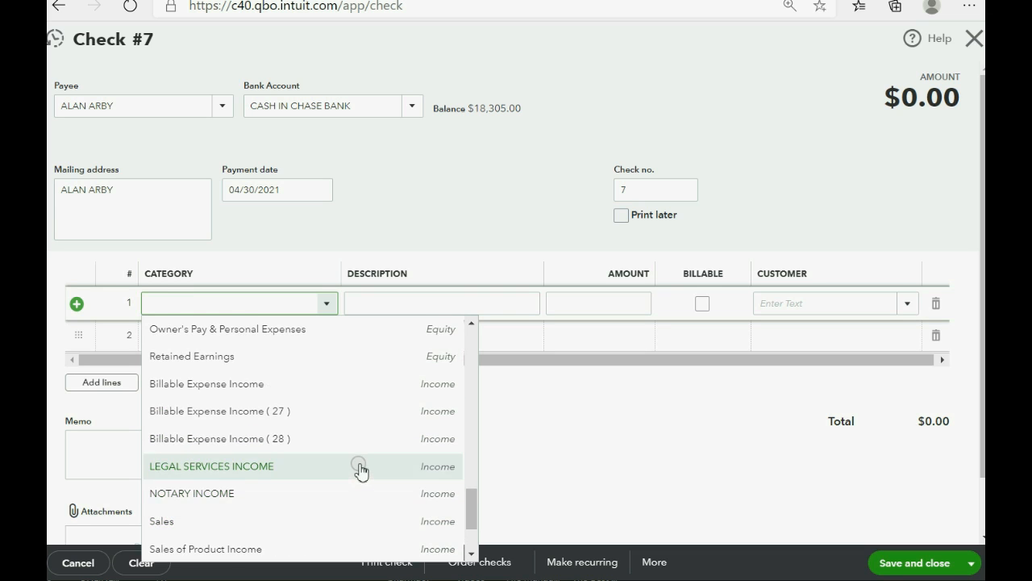
pyautogui.scroll(3, 360, 470)
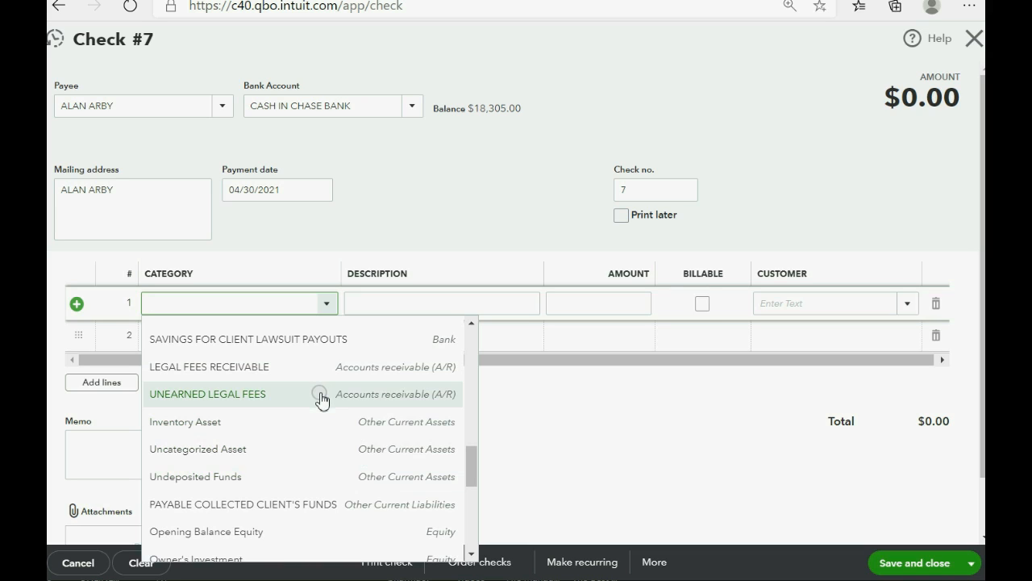
pyautogui.click(321, 399)
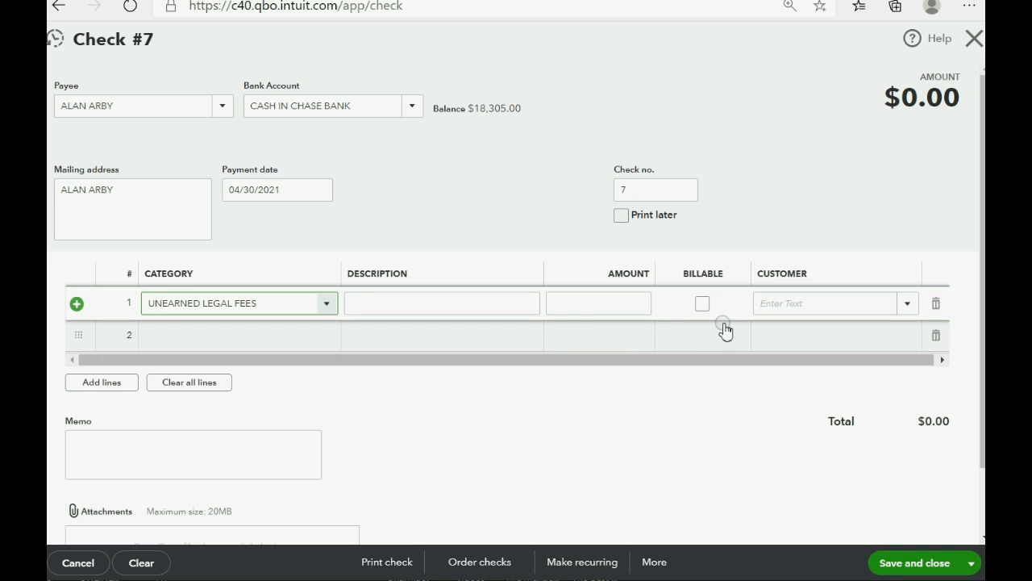
# - Set the first line's customer to the same client and its amount to 48200, keeping UNEARNED LEGAL FEES as the category
pyautogui.click(904, 306)
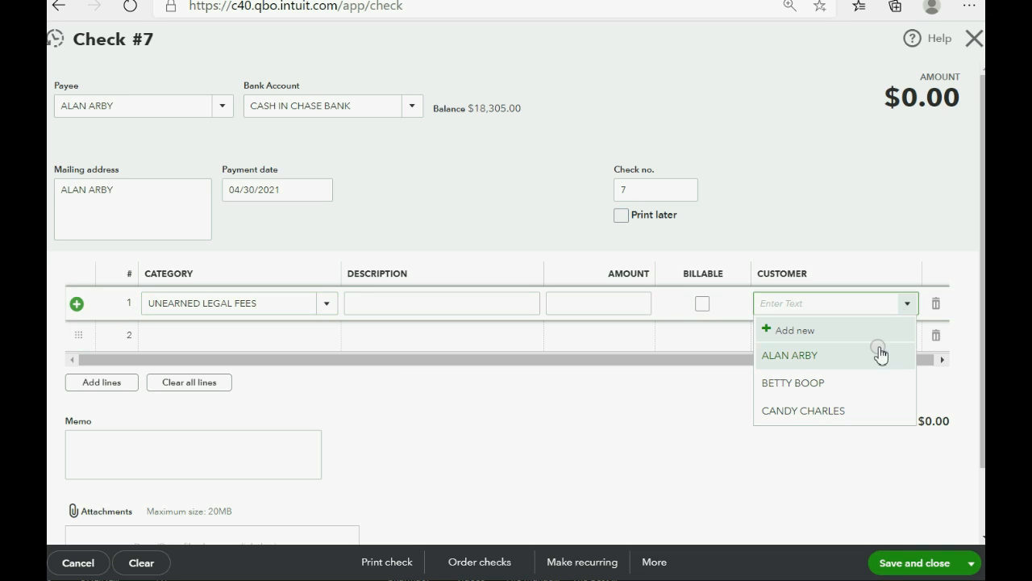
pyautogui.click(878, 355)
pyautogui.click(619, 295)
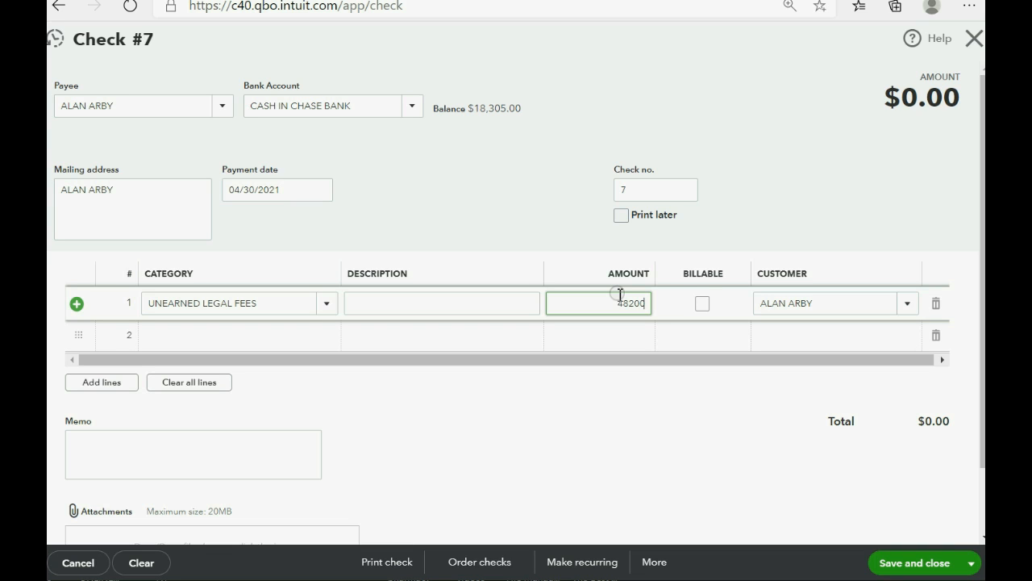
pyautogui.write('48200')
pyautogui.press('Tab')
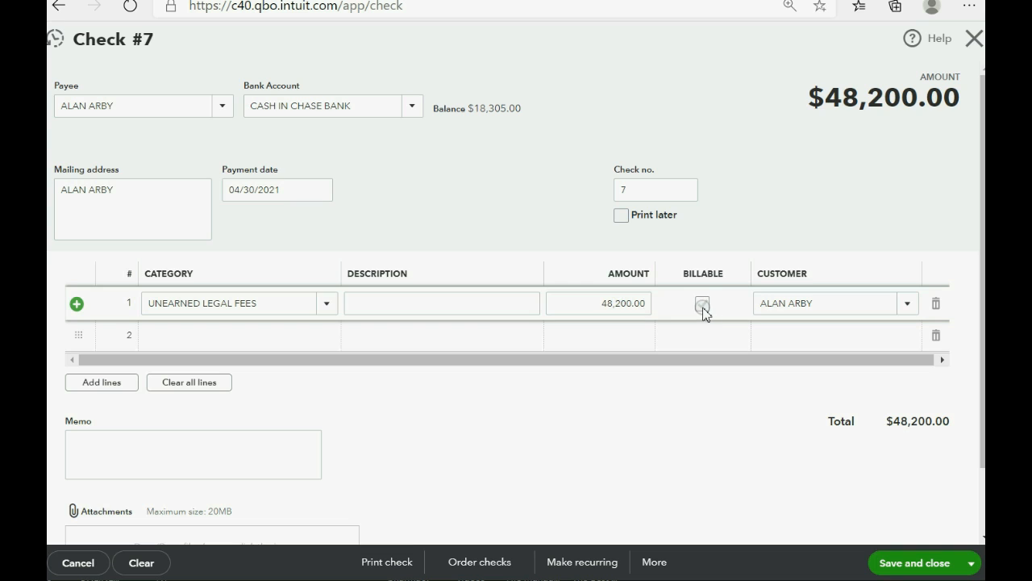
pyautogui.click(329, 310)
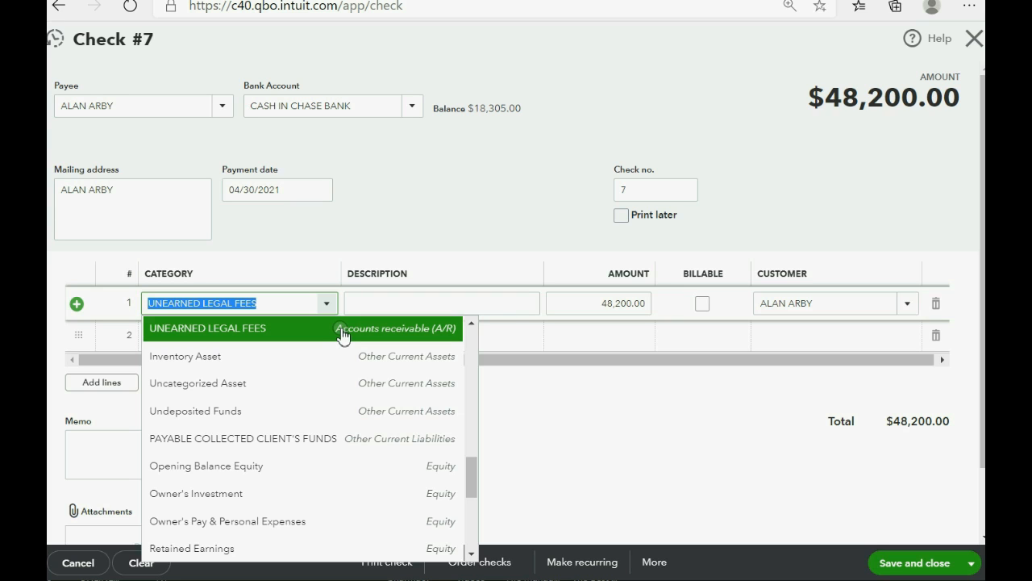
pyautogui.click(342, 328)
# - Draw the check from the SAVINGS FOR CLIENT LAWSUIT PAYOUTS bank account, then save and close it
pyautogui.click(415, 110)
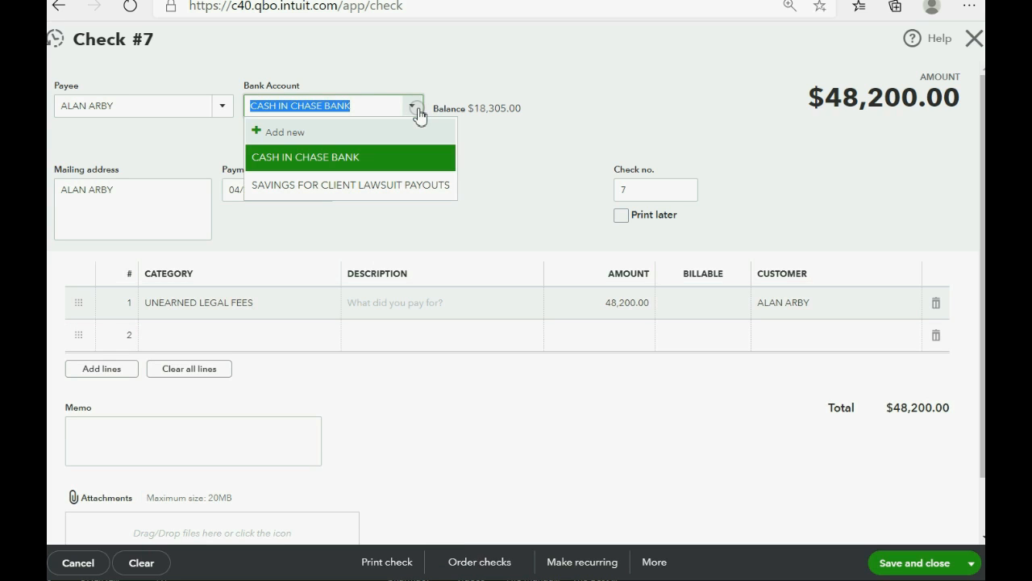
pyautogui.click(414, 186)
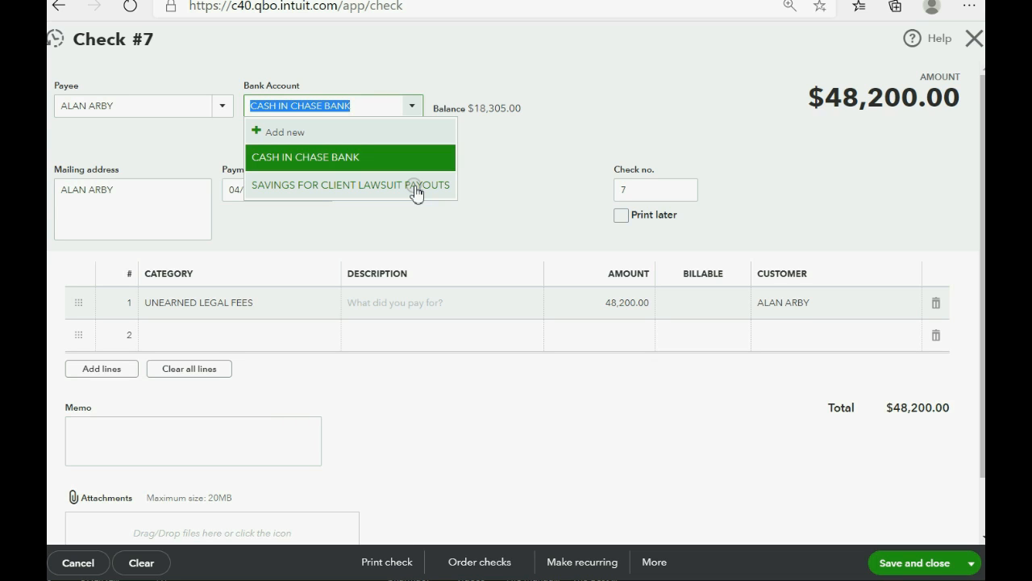
pyautogui.click(415, 186)
pyautogui.click(413, 105)
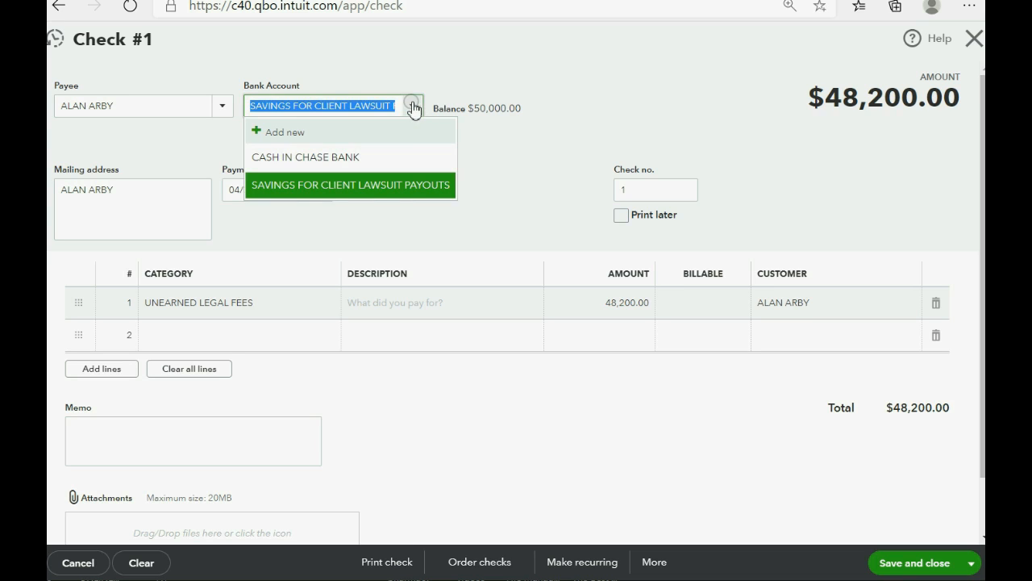
pyautogui.click(407, 187)
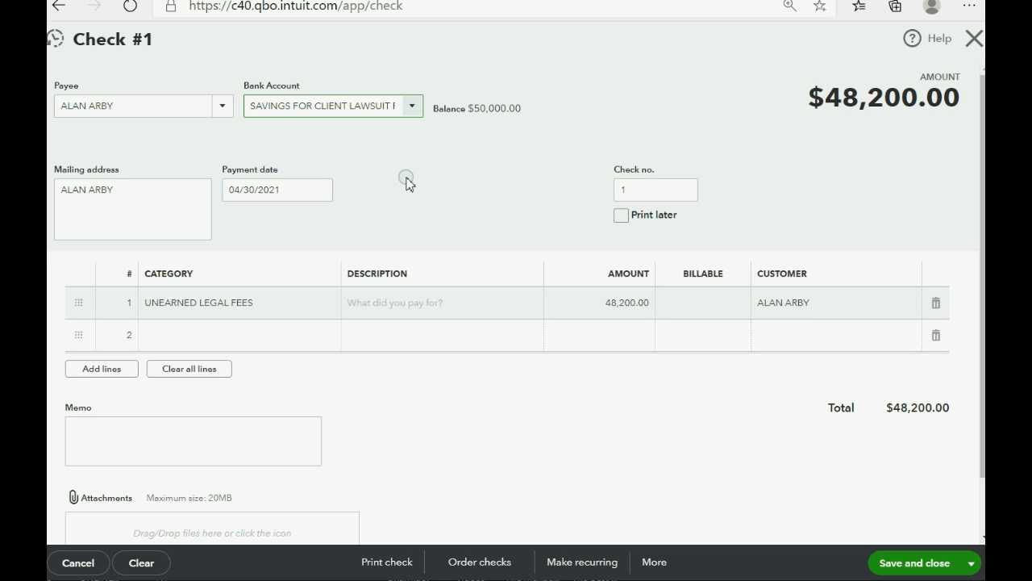
pyautogui.click(902, 563)
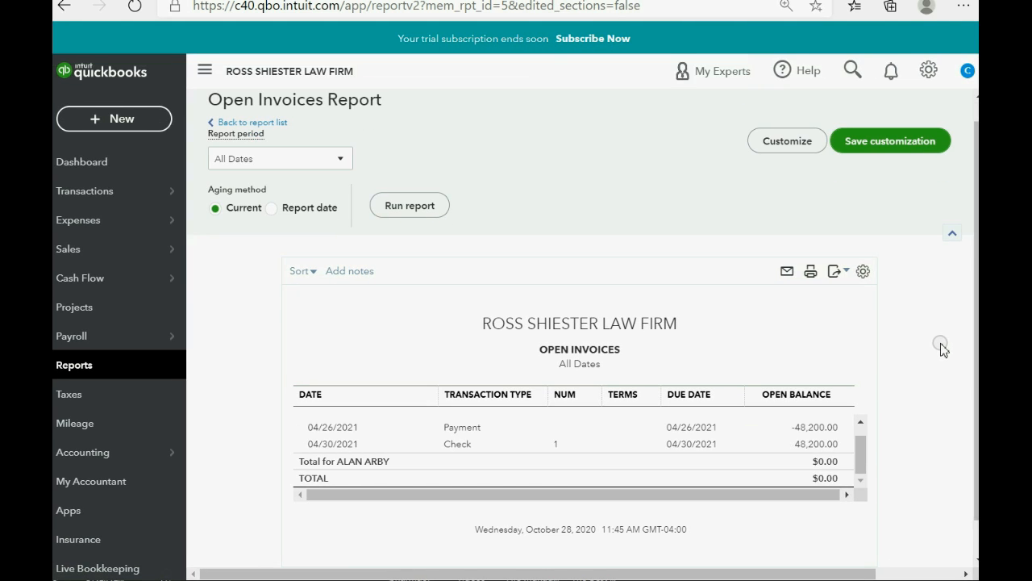
# - Review the client's balance in the Open Invoices report and open the 04/26/2021 payment
pyautogui.moveTo(820, 462); pyautogui.dragTo(835, 462)
pyautogui.click(922, 440)
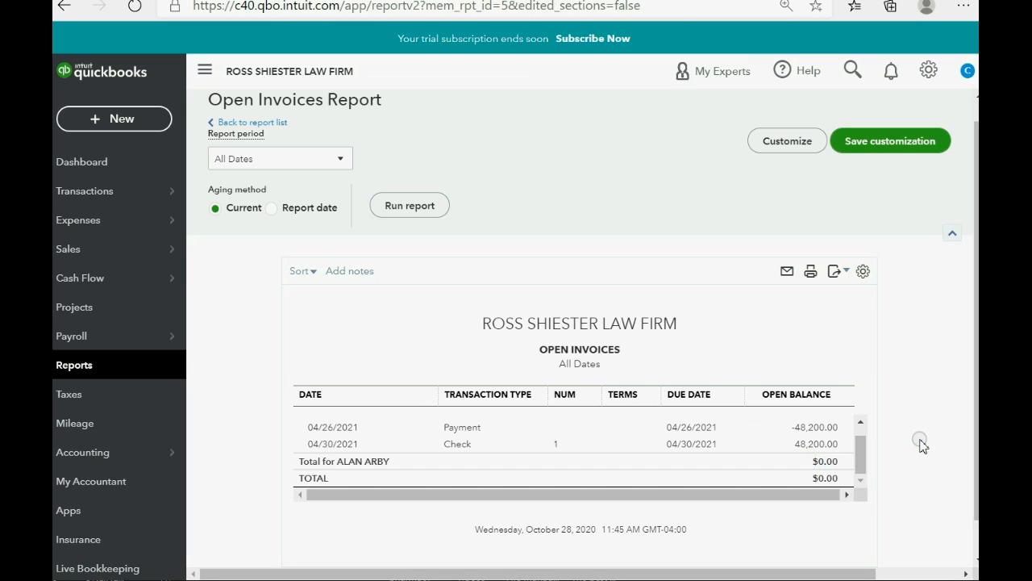
pyautogui.click(845, 437)
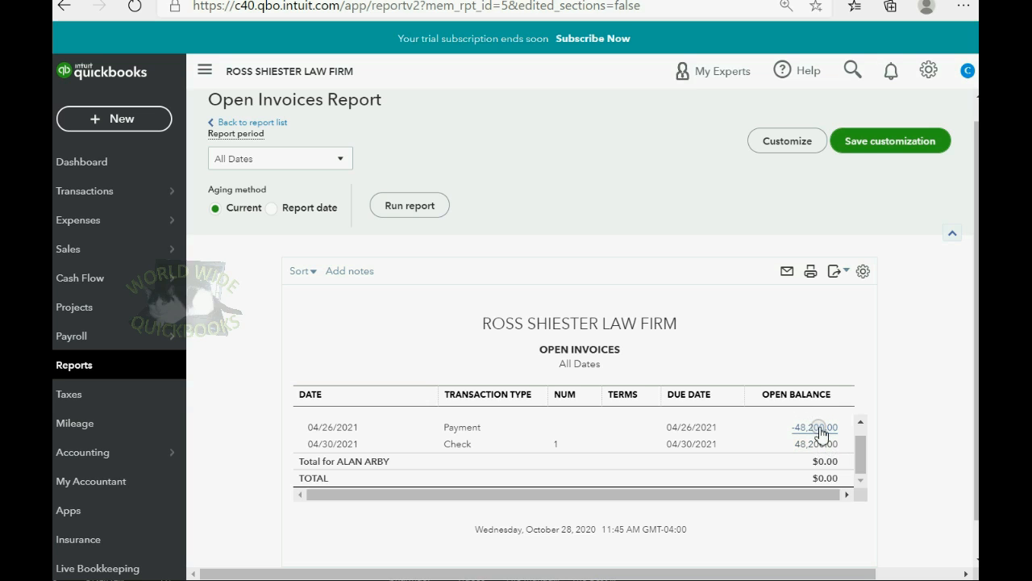
pyautogui.click(818, 429)
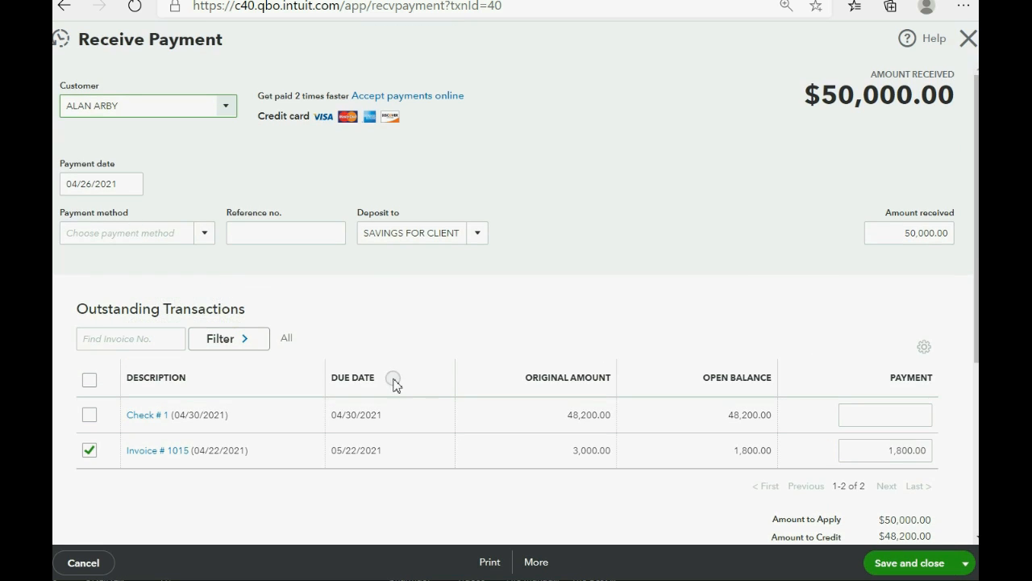
# - Apply the received payment to the 04/30/2021 check as well as invoice 1015, then save, close and accept modifying the linked transaction
pyautogui.scroll(-2, 146, 410)
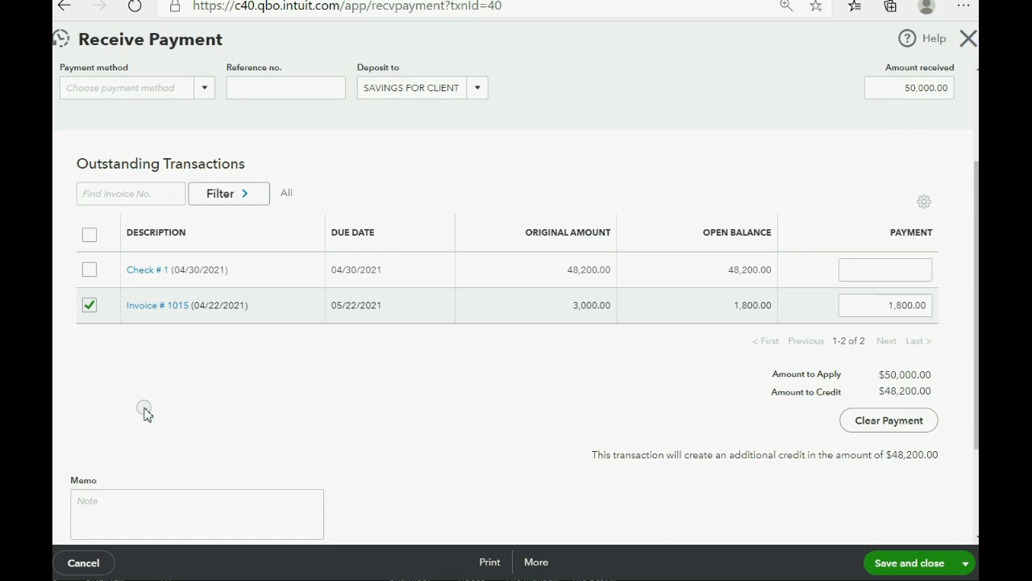
pyautogui.scroll(-2, 145, 413)
pyautogui.scroll(3, 146, 413)
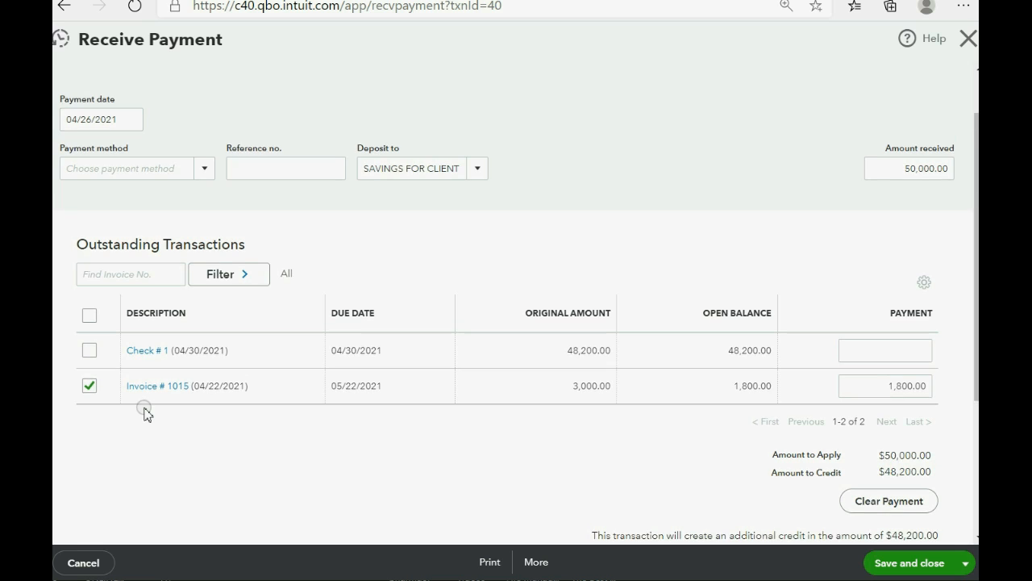
pyautogui.moveTo(897, 165); pyautogui.dragTo(960, 183)
pyautogui.click(883, 172)
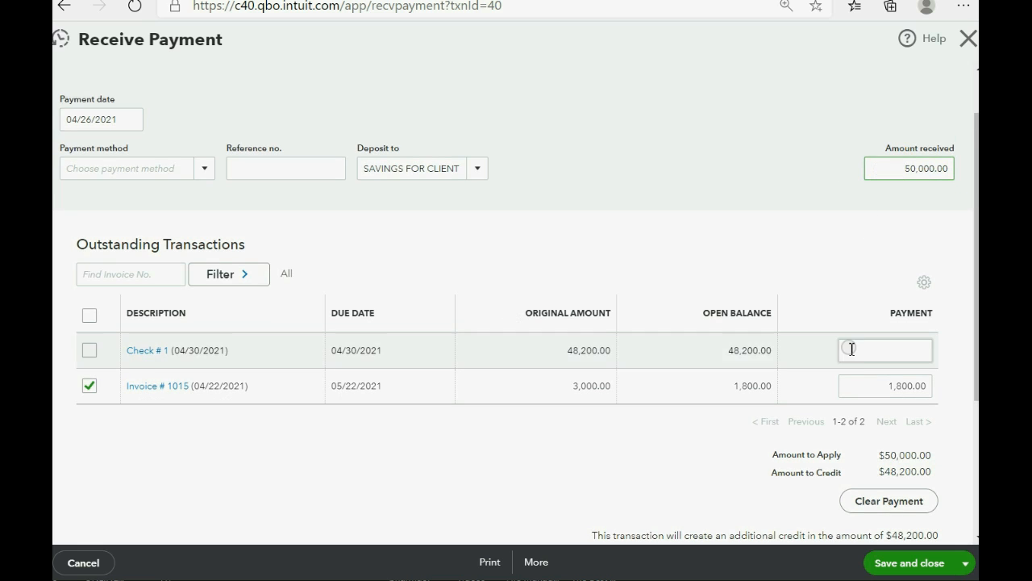
pyautogui.click(865, 385)
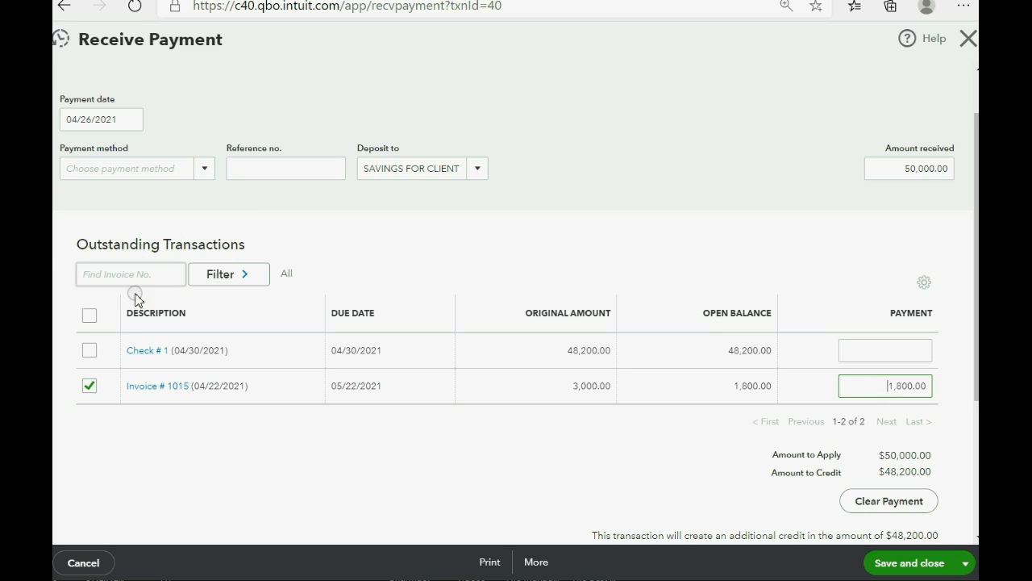
pyautogui.click(88, 351)
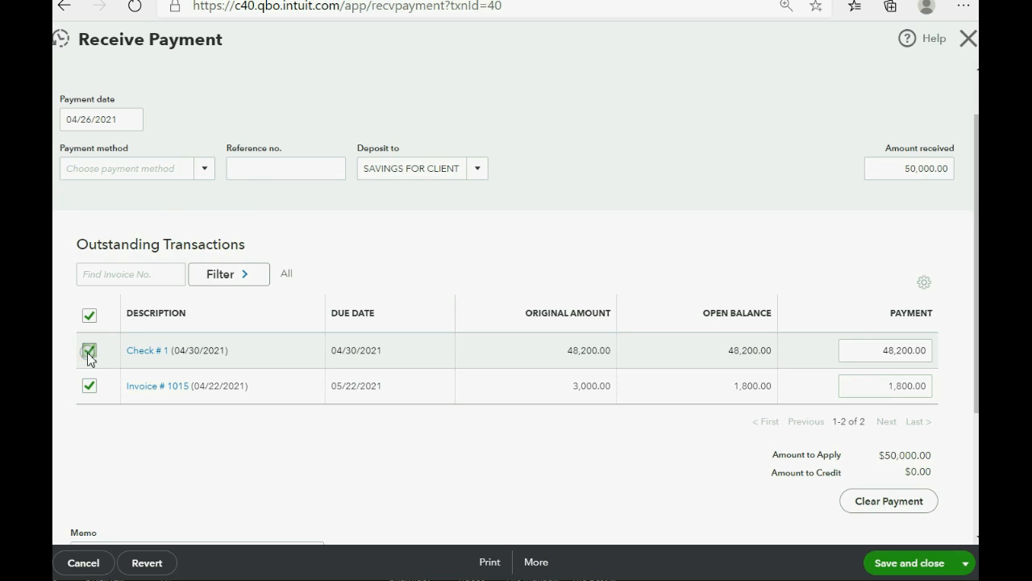
pyautogui.click(139, 352)
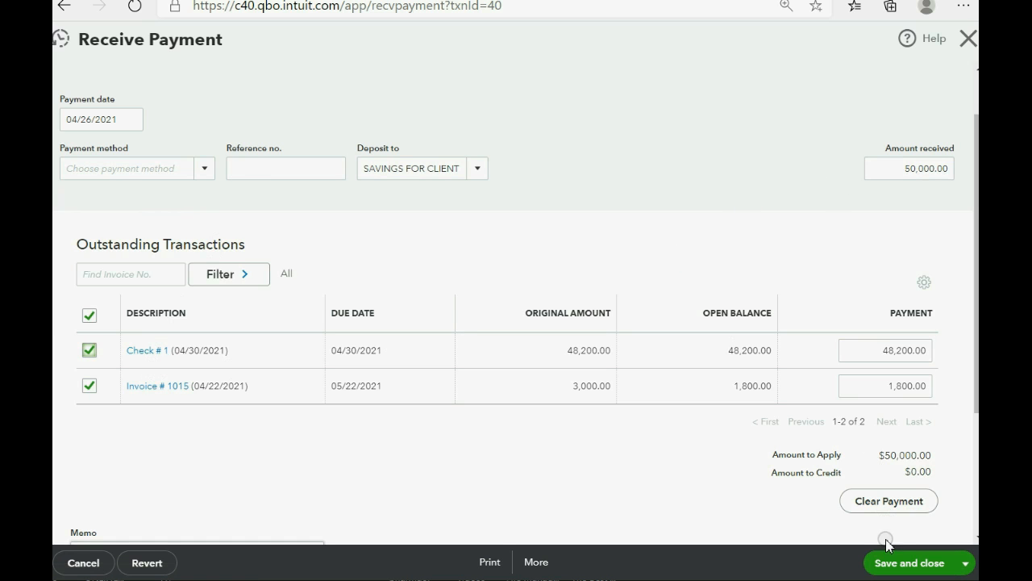
pyautogui.click(890, 568)
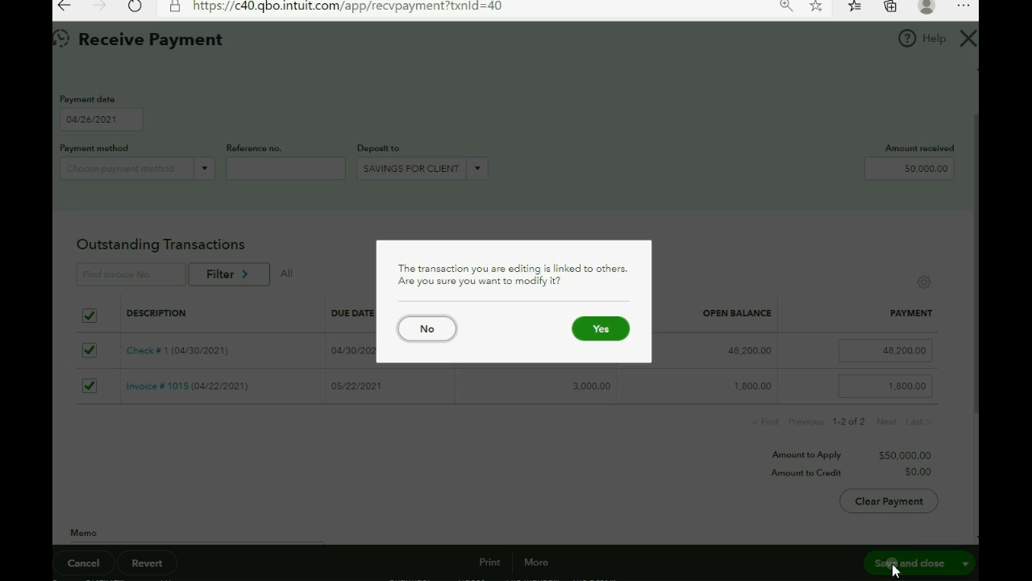
pyautogui.click(619, 342)
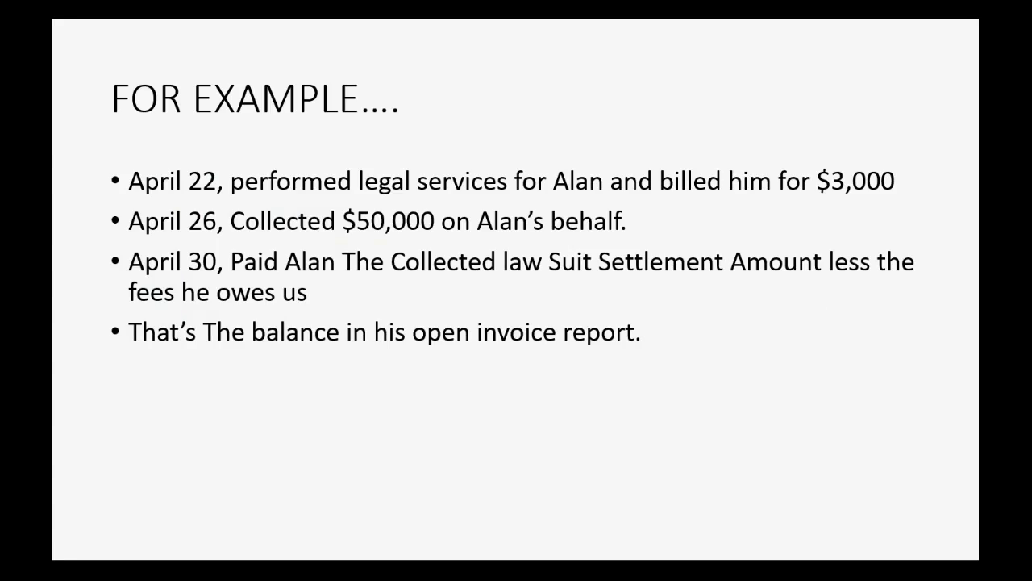
pyautogui.click(884, 292)
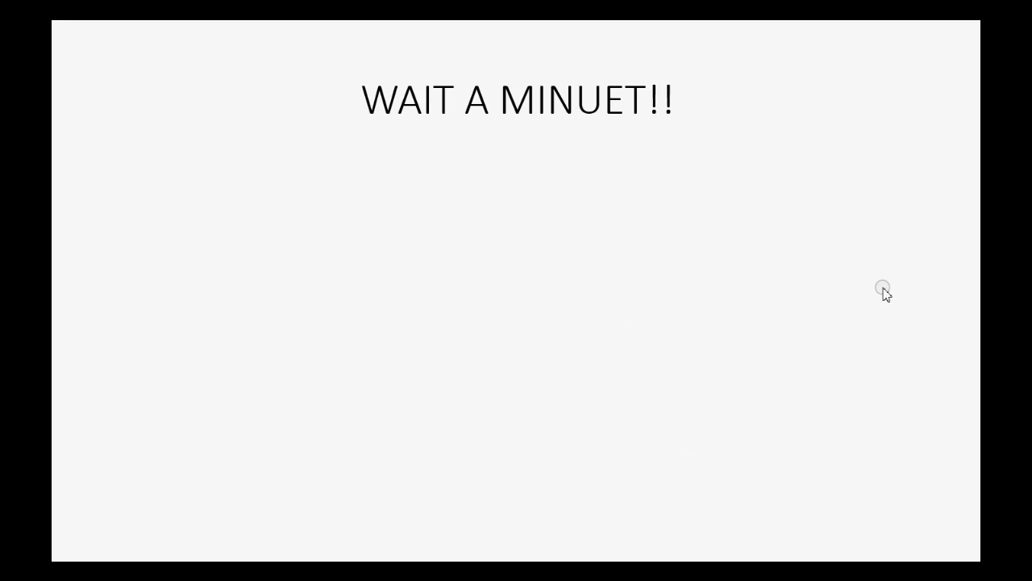
pyautogui.click(883, 291)
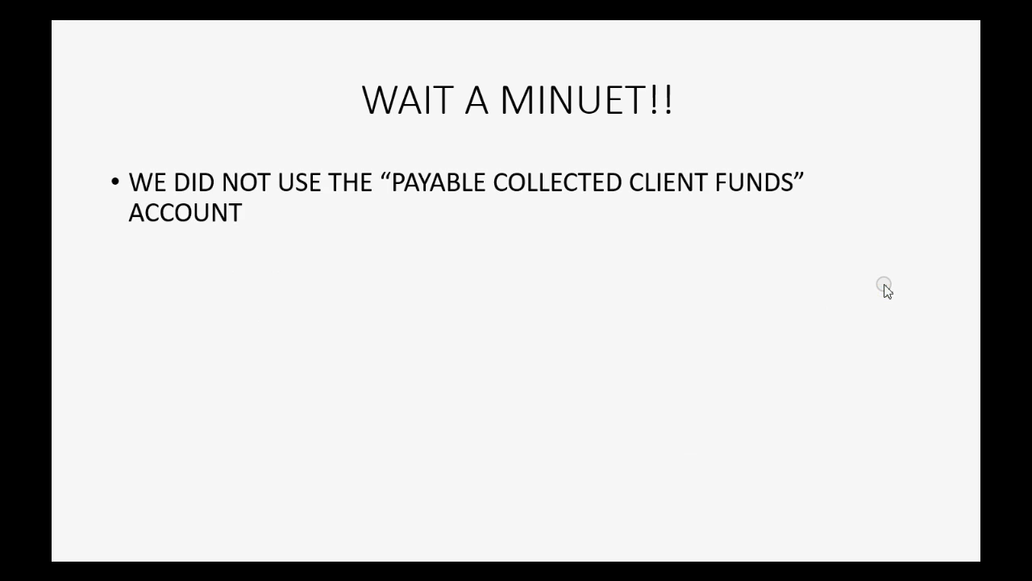
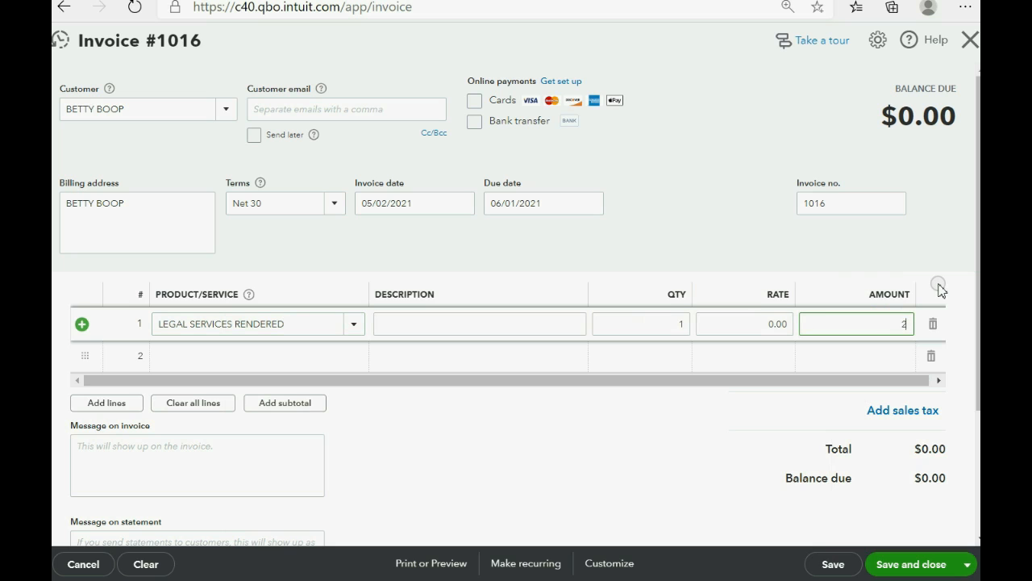
# - Set the LEGAL SERVICES RENDERED line's amount to 2,000 on the client's 05/02/2021 invoice, then save and close it
pyautogui.click(939, 287)
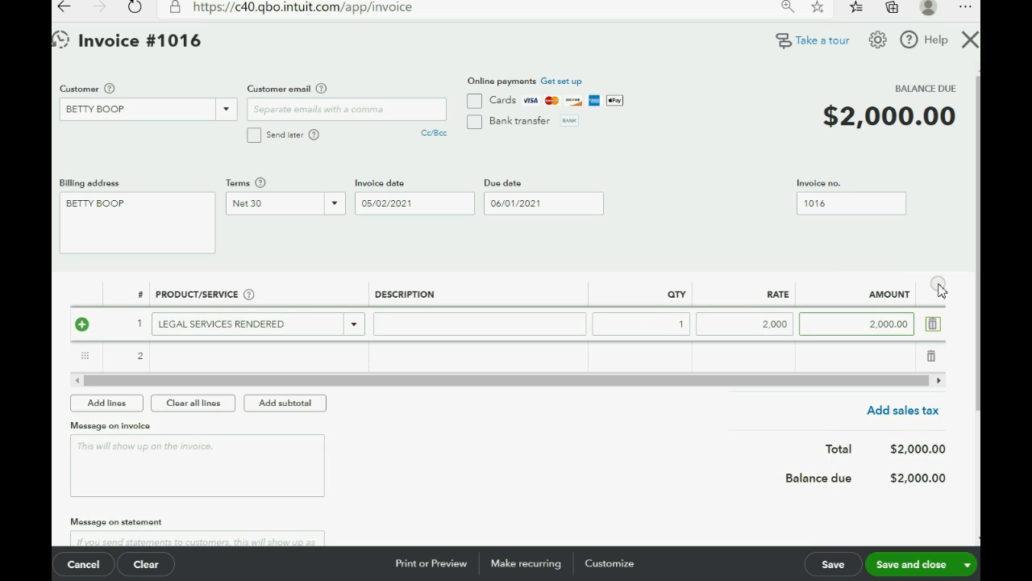
pyautogui.click(920, 564)
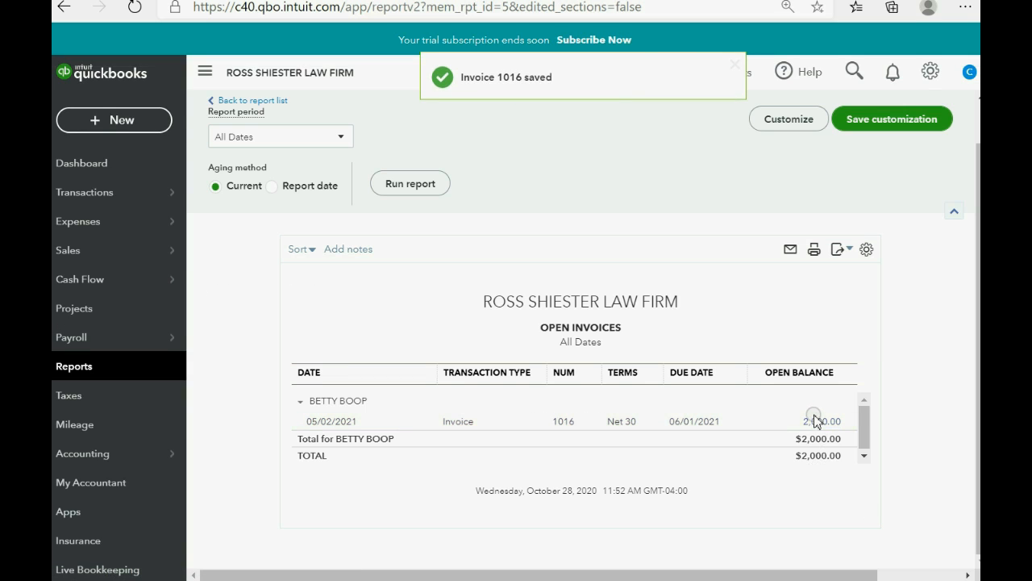
# - Open the customized Trial Balance report for all dates and examine the UNEARNED LEGAL FEES balance
pyautogui.click(95, 367)
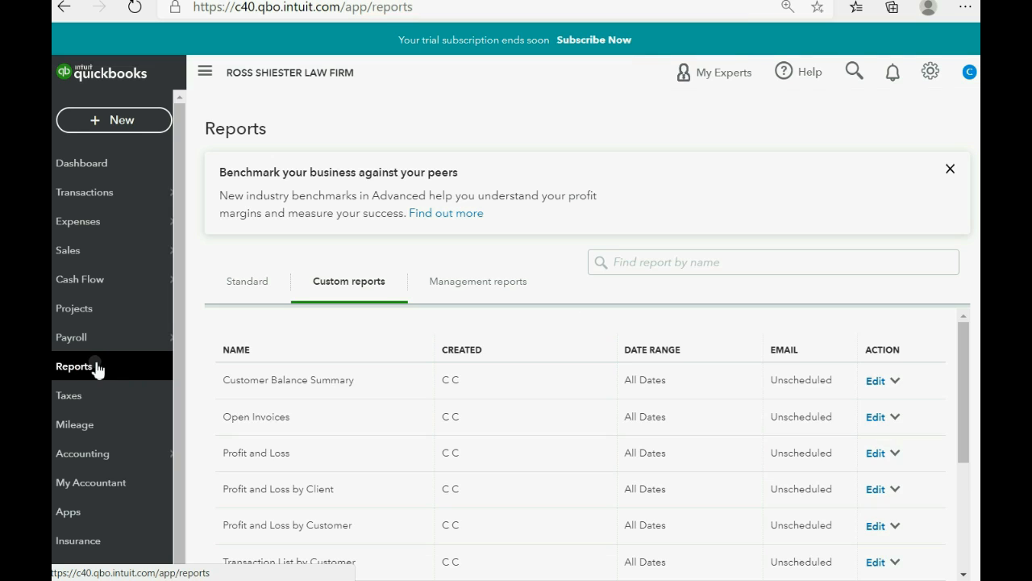
pyautogui.scroll(-3, 244, 455)
pyautogui.click(252, 520)
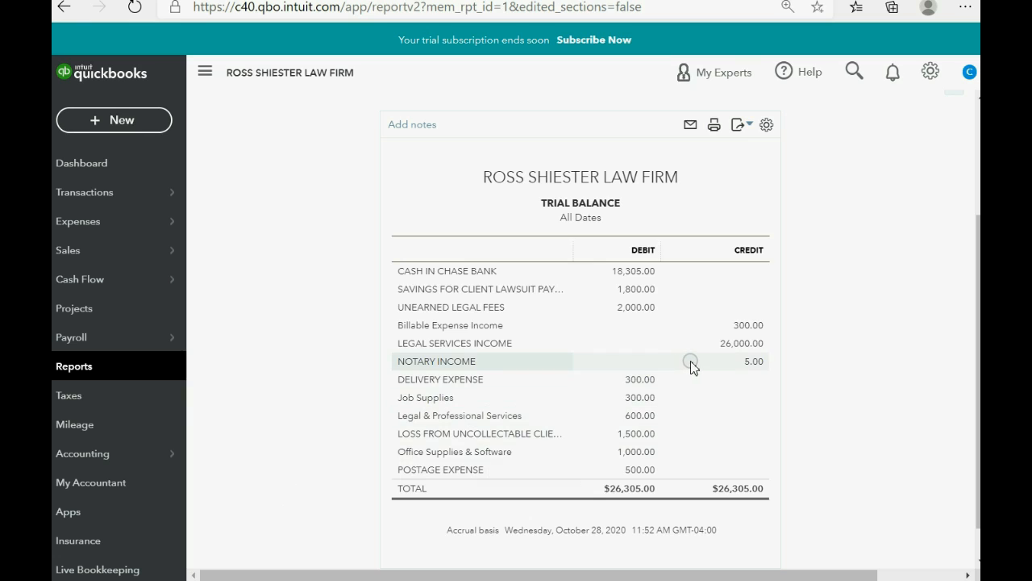
pyautogui.click(628, 310)
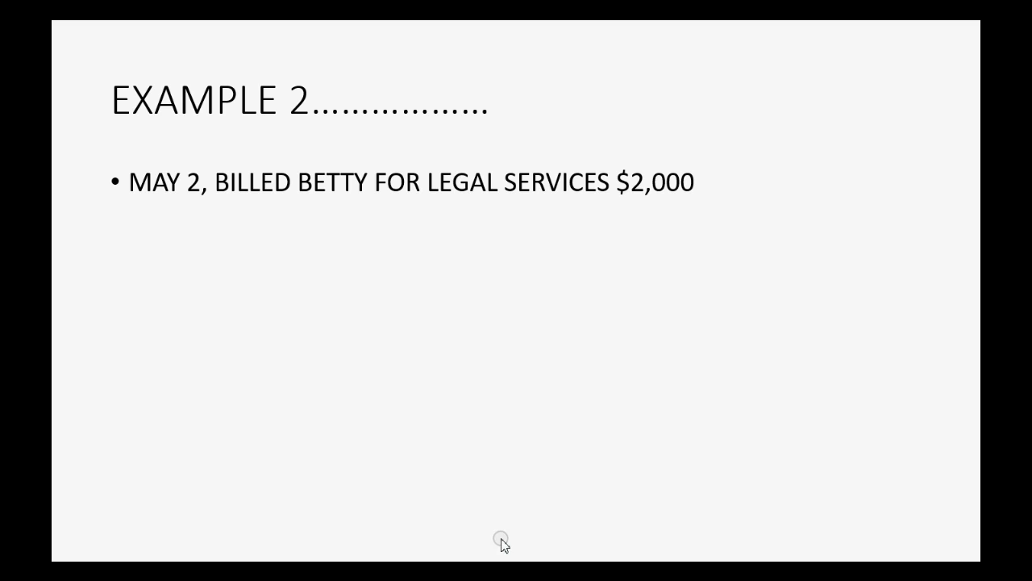
pyautogui.click(585, 452)
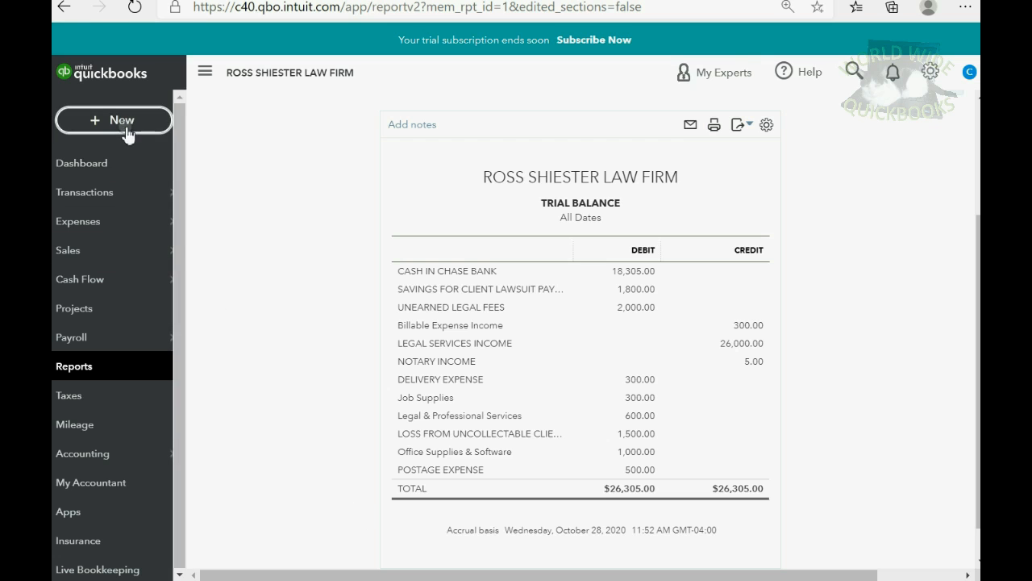
# - Create a new invoice for the same client as invoice 1016 and date it 05/15/2021
pyautogui.click(126, 123)
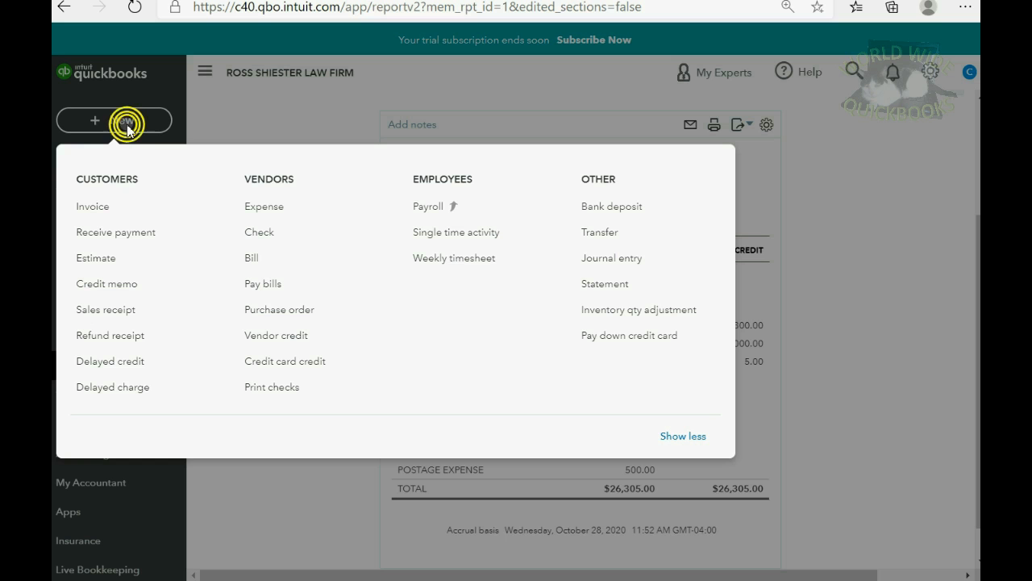
pyautogui.click(93, 207)
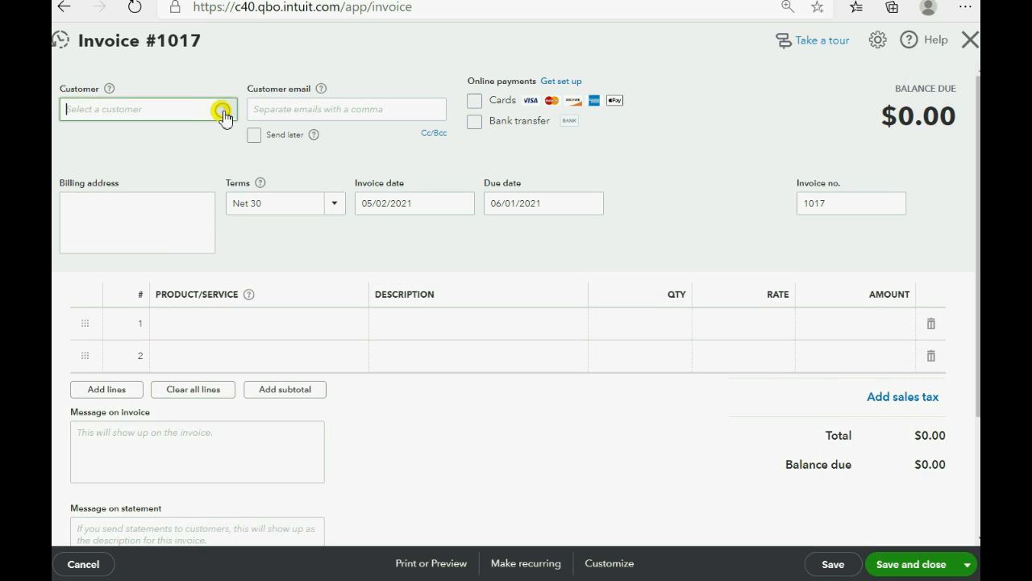
pyautogui.click(224, 110)
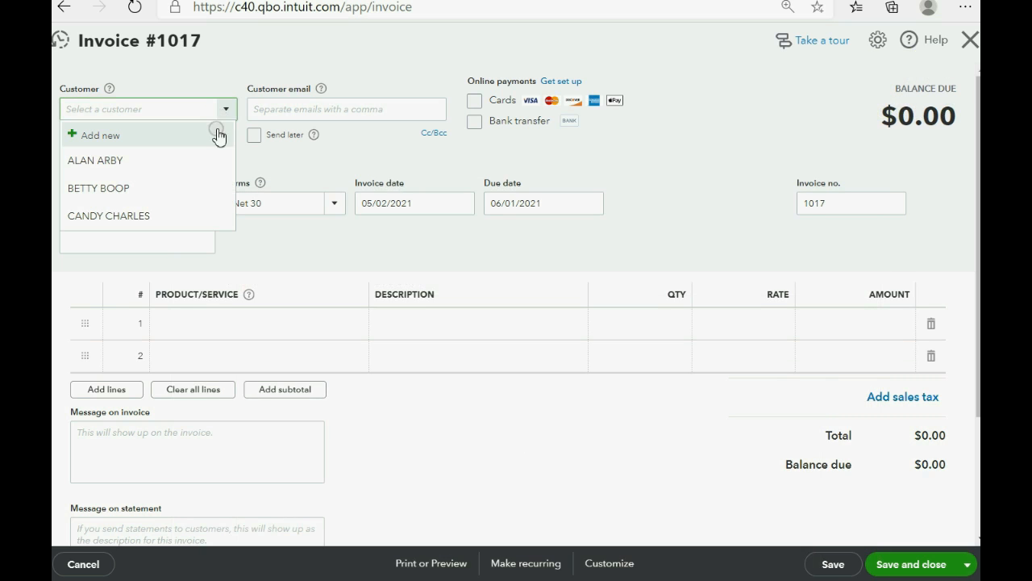
pyautogui.click(201, 187)
pyautogui.click(462, 204)
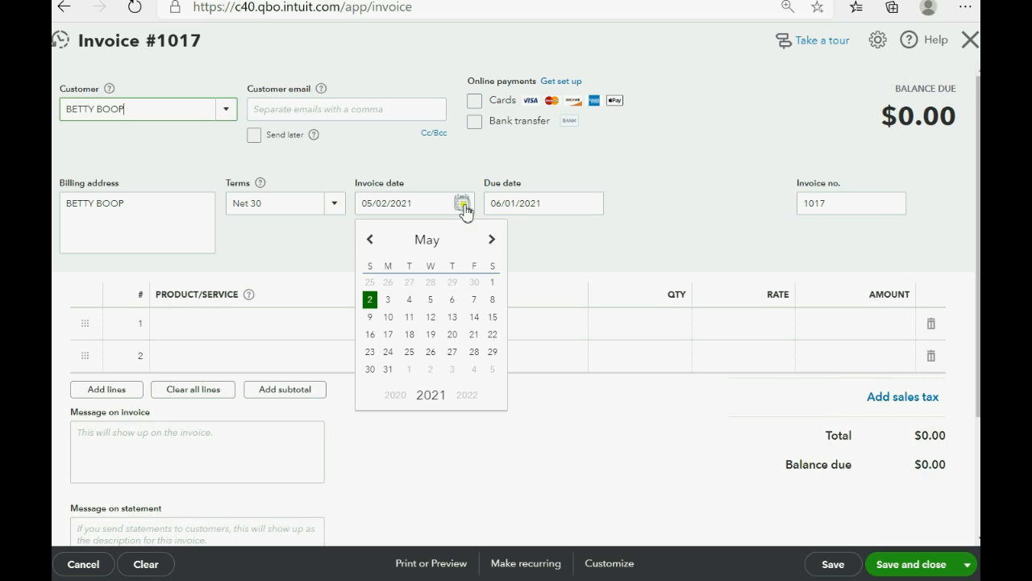
pyautogui.click(492, 316)
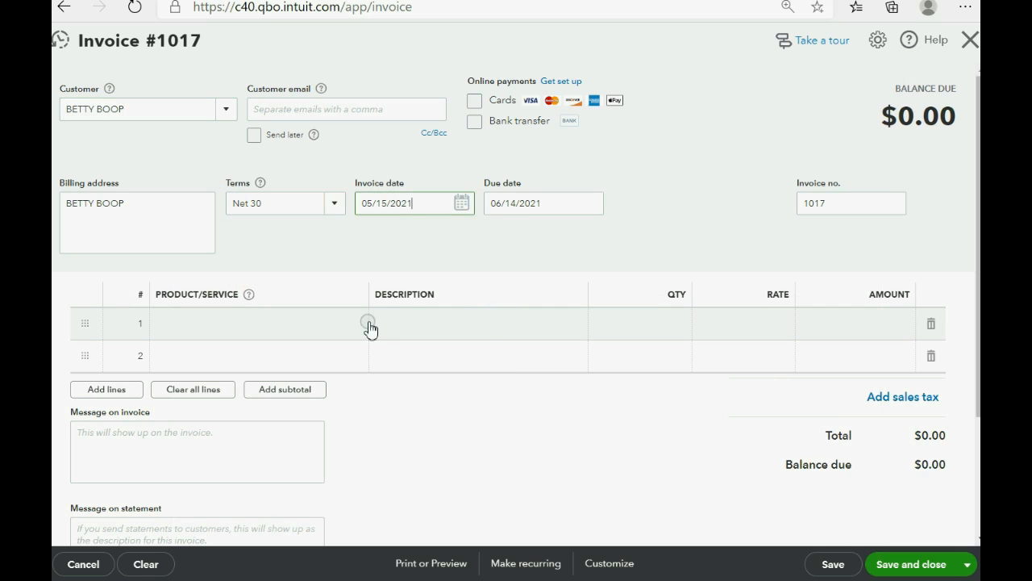
# - Add LEGAL SERVICES RENDERED as the first line with an amount of 5,000, then save and close the invoice
pyautogui.click(369, 327)
pyautogui.click(352, 323)
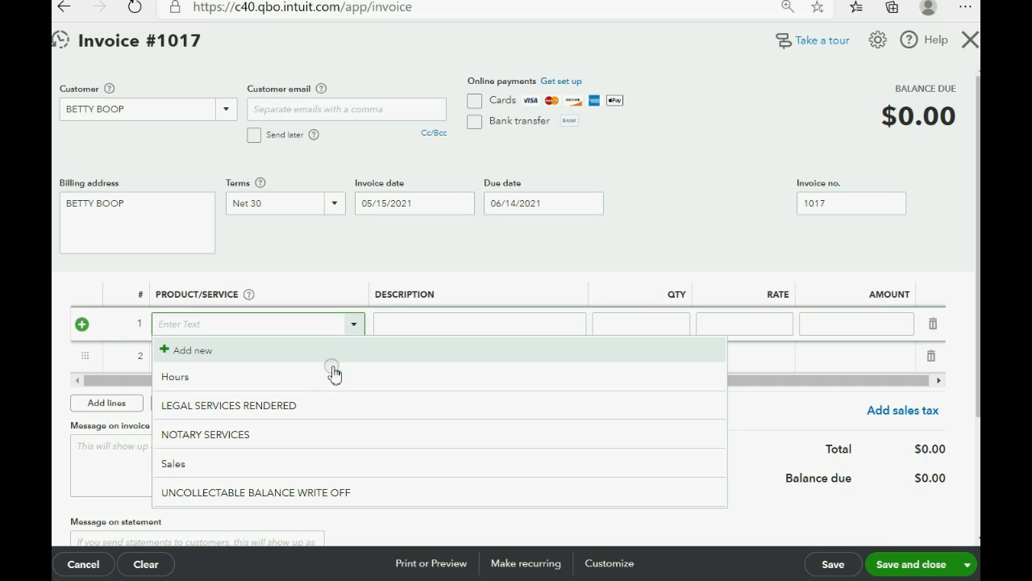
pyautogui.click(332, 410)
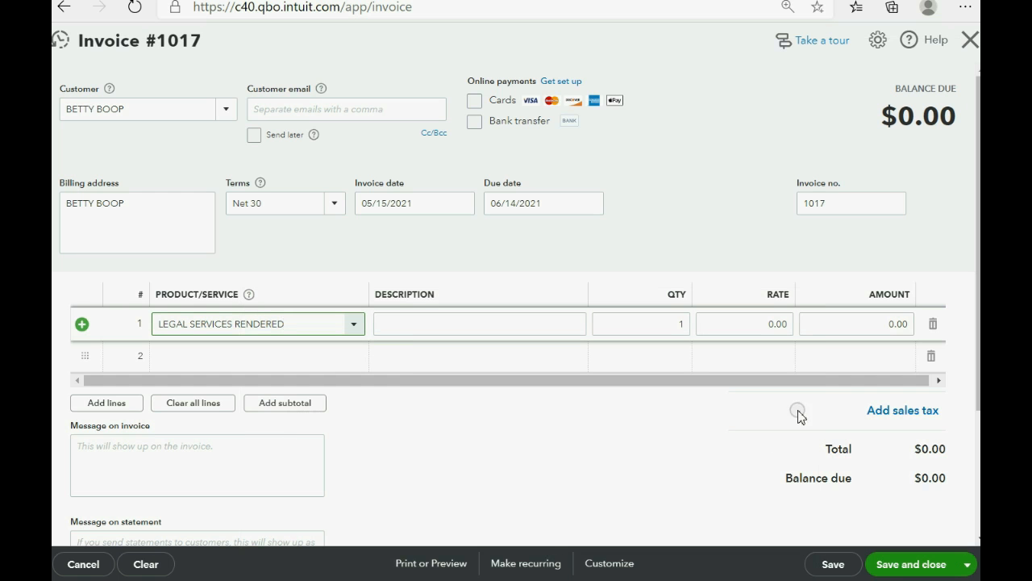
pyautogui.click(860, 325)
pyautogui.moveTo(862, 327); pyautogui.dragTo(929, 325)
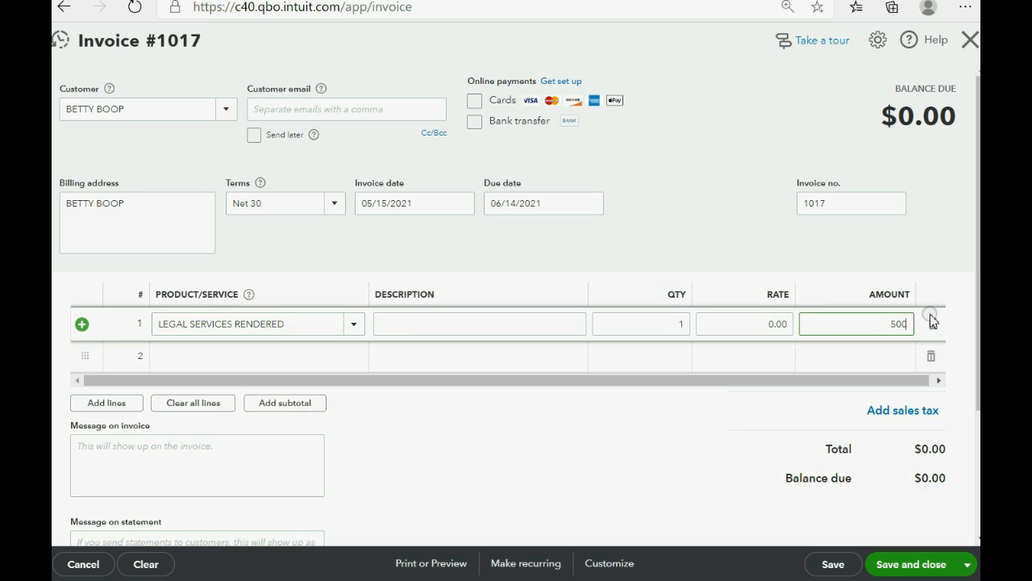
pyautogui.click(930, 320)
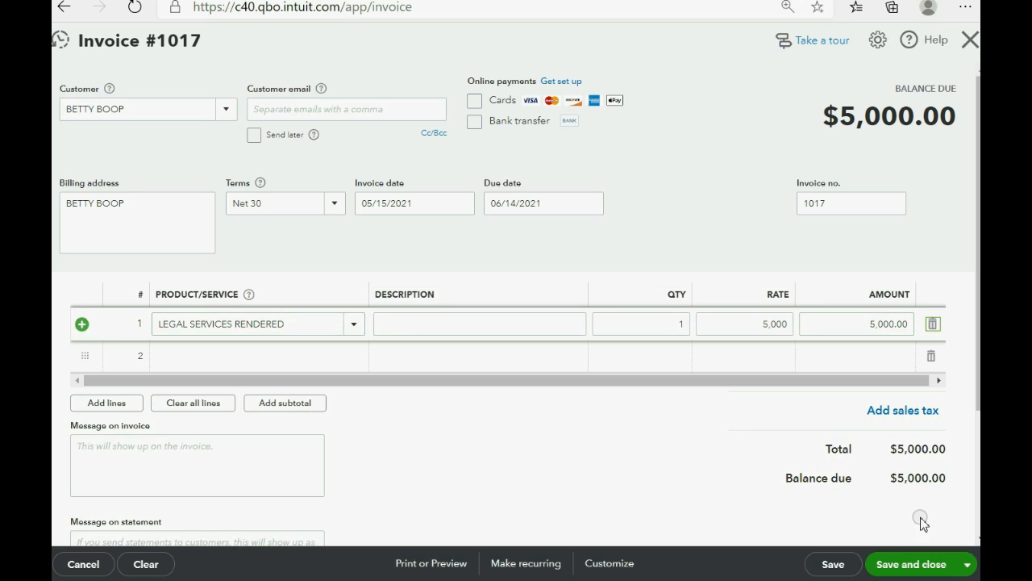
pyautogui.click(899, 562)
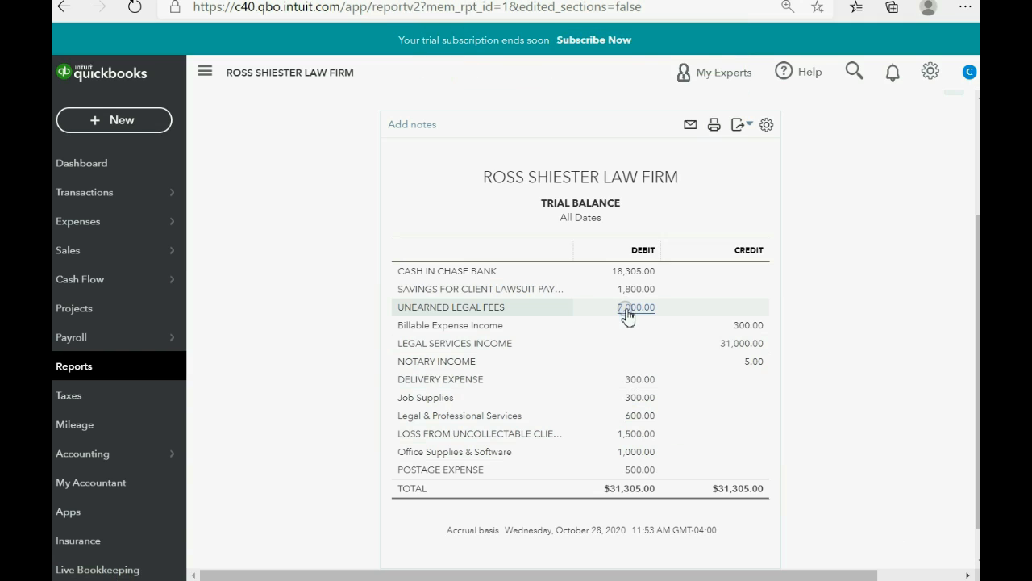
# - Open the customized Open Invoices report to review the client's unpaid invoices
pyautogui.click(78, 368)
pyautogui.click(256, 417)
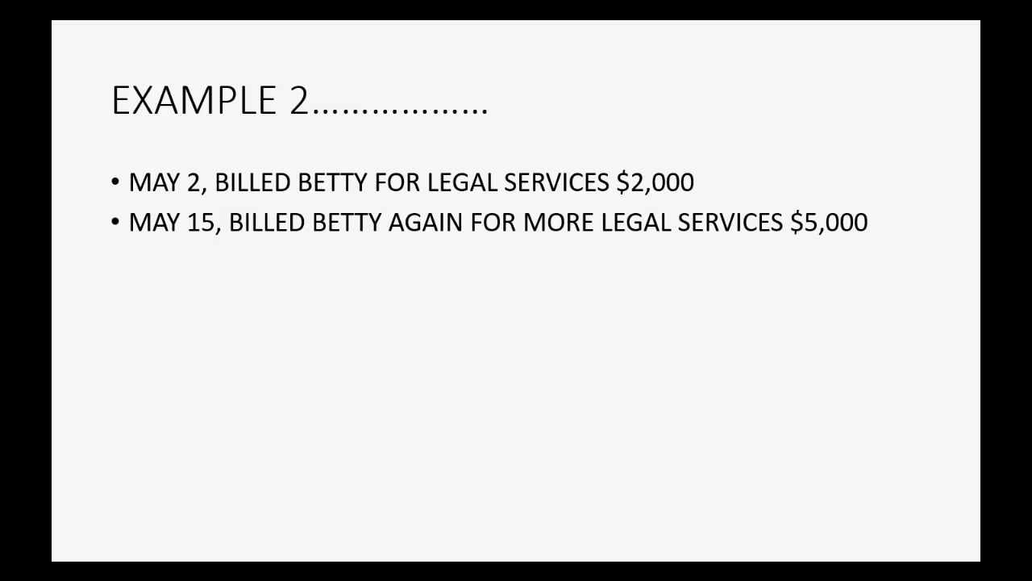
pyautogui.click(505, 496)
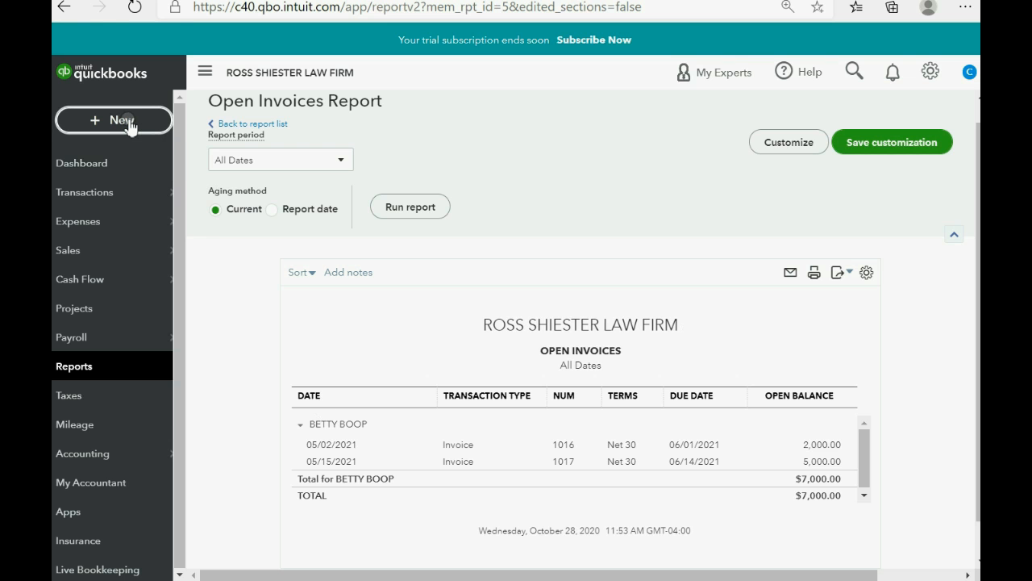
# - Start receiving a customer payment and choose the client billed on invoices 1016 and 1017
pyautogui.click(130, 122)
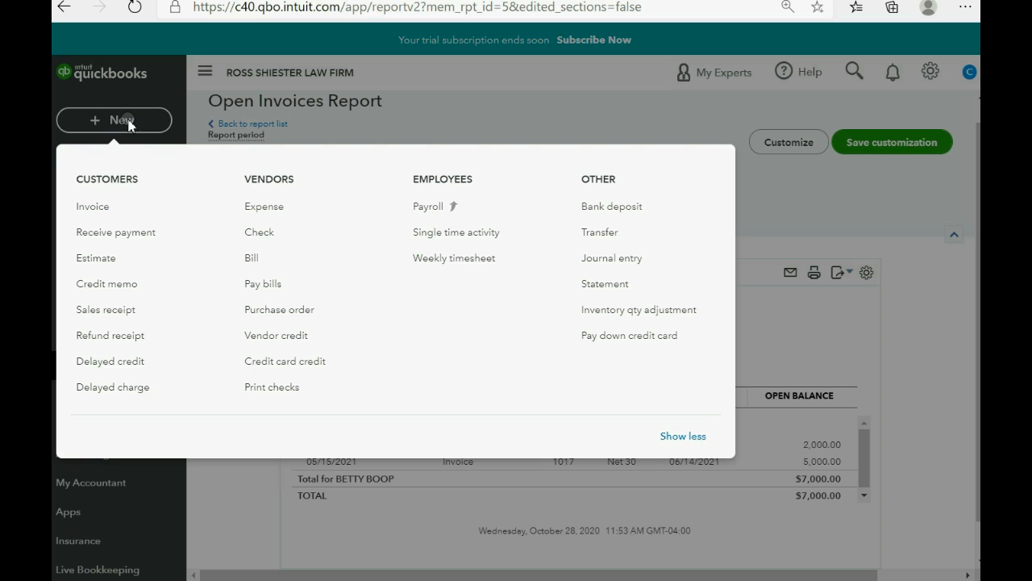
pyautogui.click(119, 235)
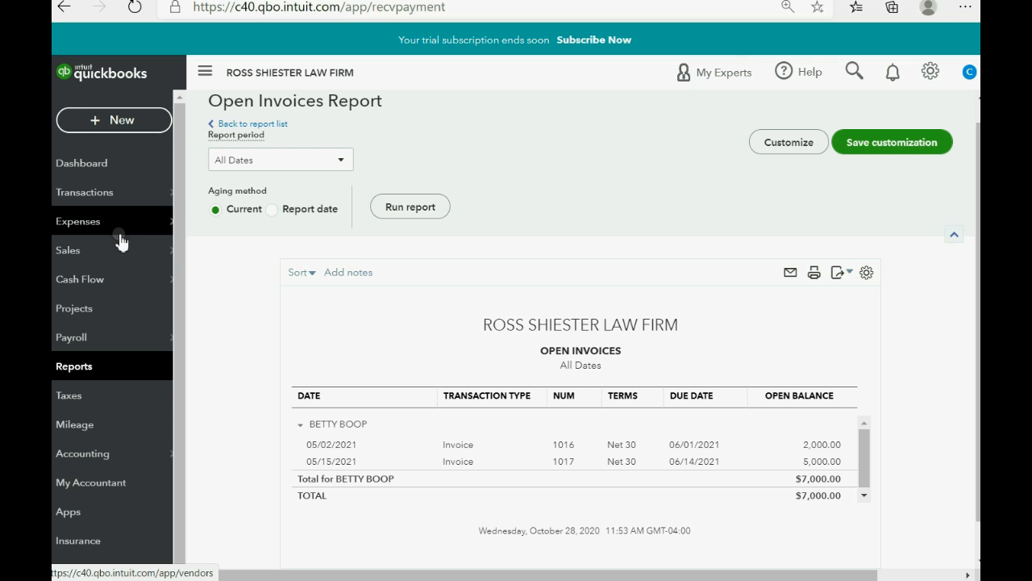
pyautogui.click(227, 113)
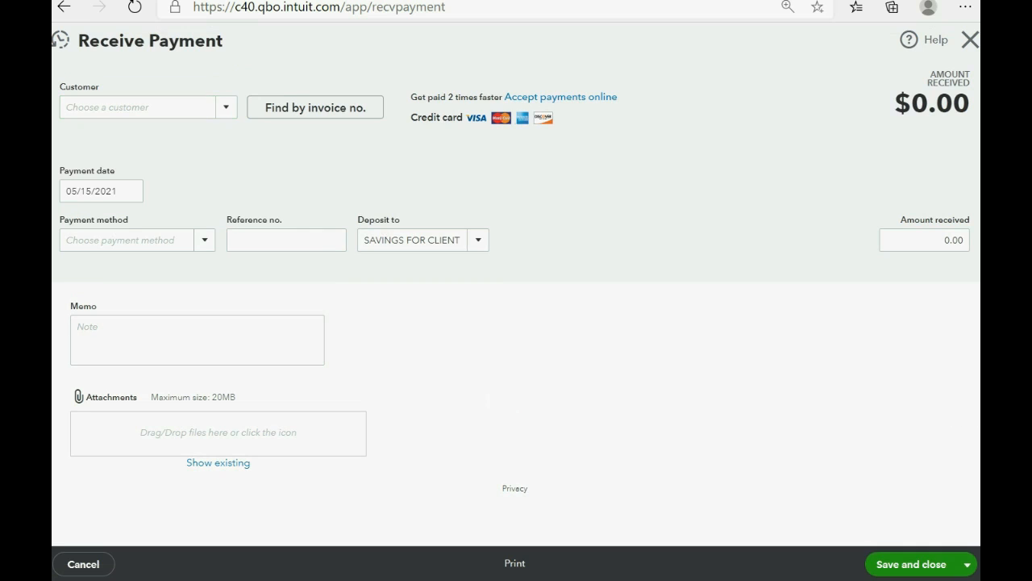
pyautogui.click(225, 109)
pyautogui.click(171, 182)
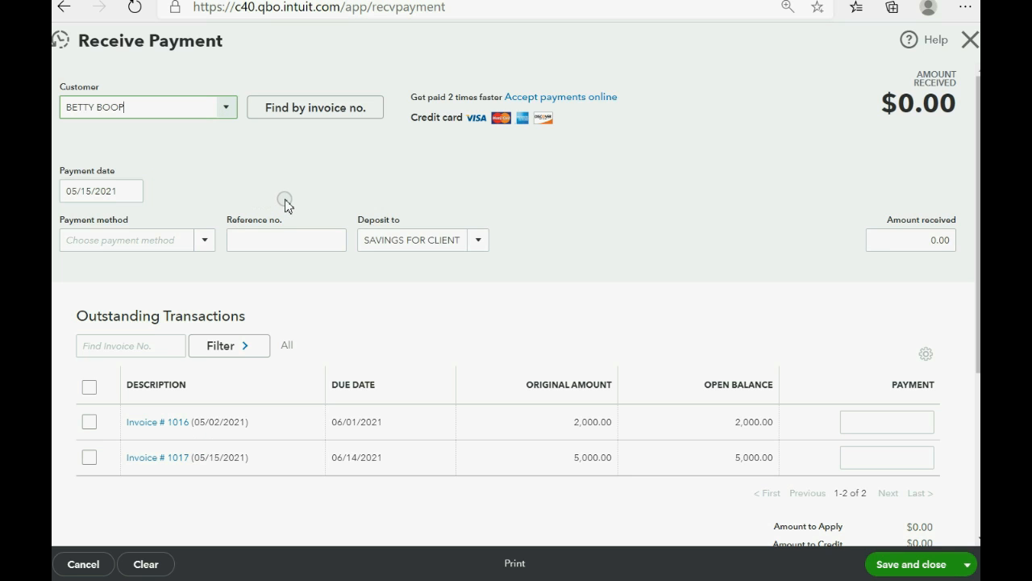
# - Deposit the payment to SAVINGS FOR CLIENT LAWSUIT PAYOUTS and set the amount received to 100000, applying it to invoices 1016 and 1017
pyautogui.click(477, 245)
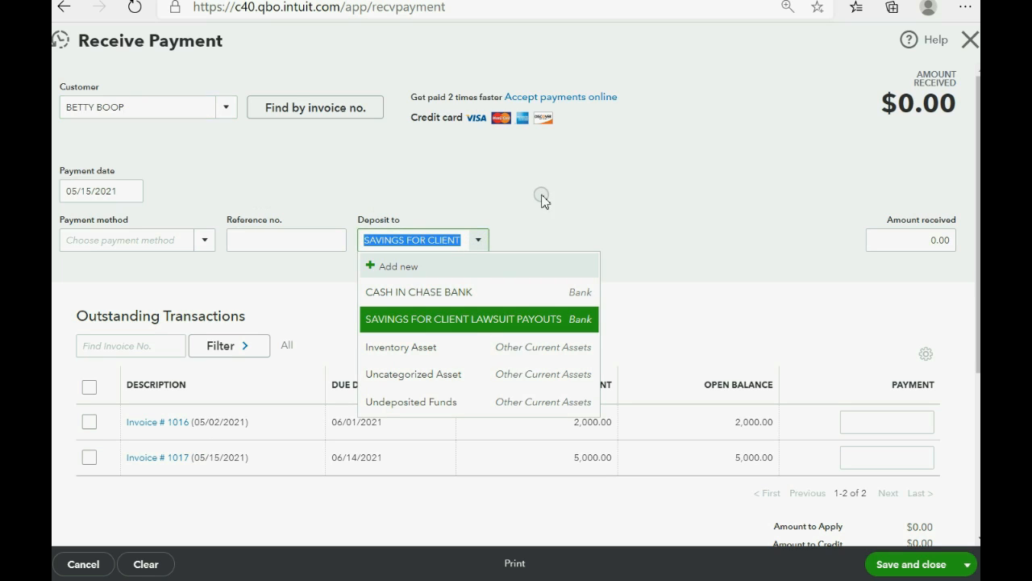
pyautogui.click(464, 320)
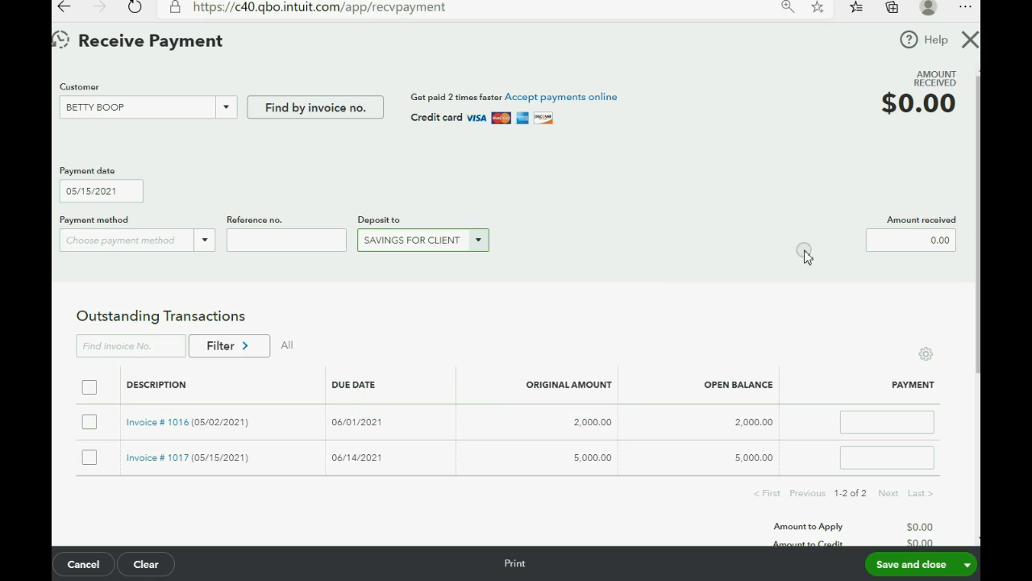
pyautogui.click(919, 240)
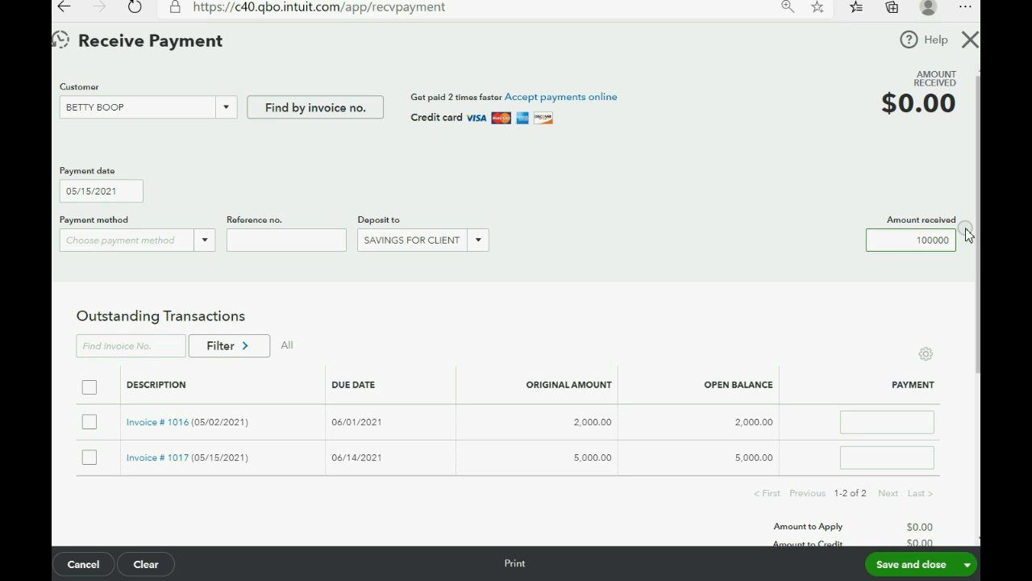
pyautogui.press('Tab')
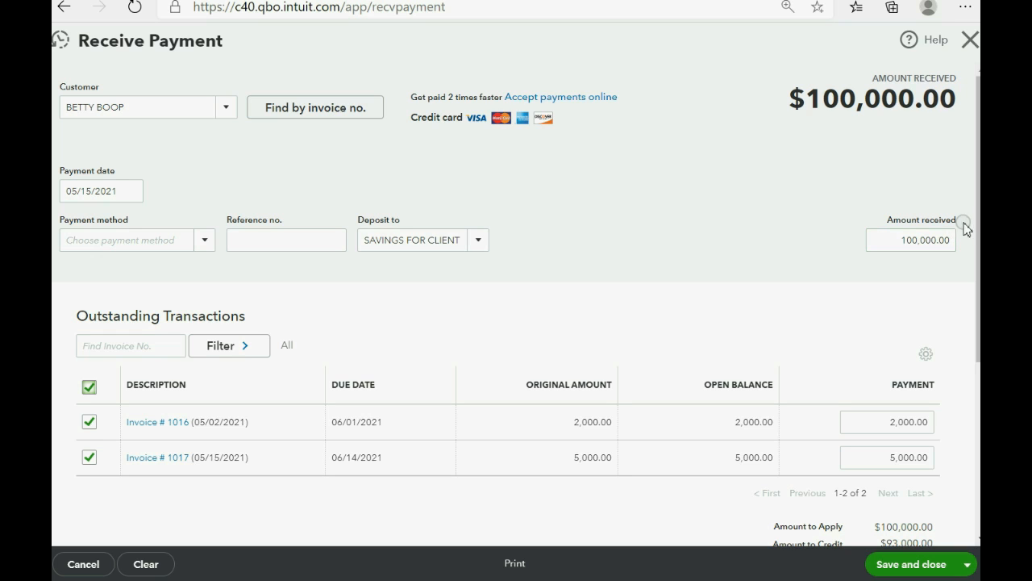
# - Check the payment's deposit account, invoice allocation and amount to credit, then save and close the payment
pyautogui.scroll(-1, 762, 174)
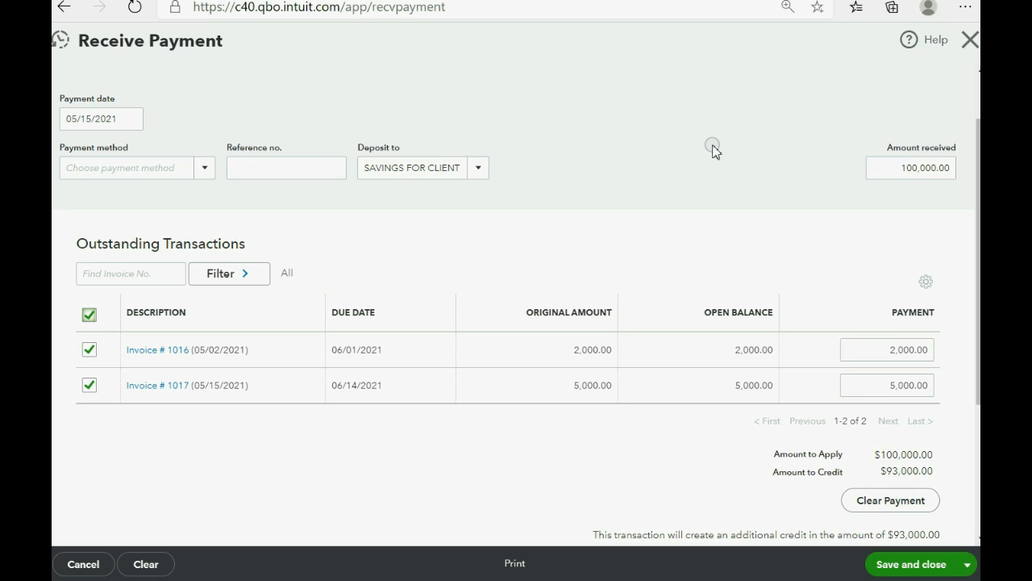
pyautogui.scroll(1, 712, 149)
pyautogui.click(478, 242)
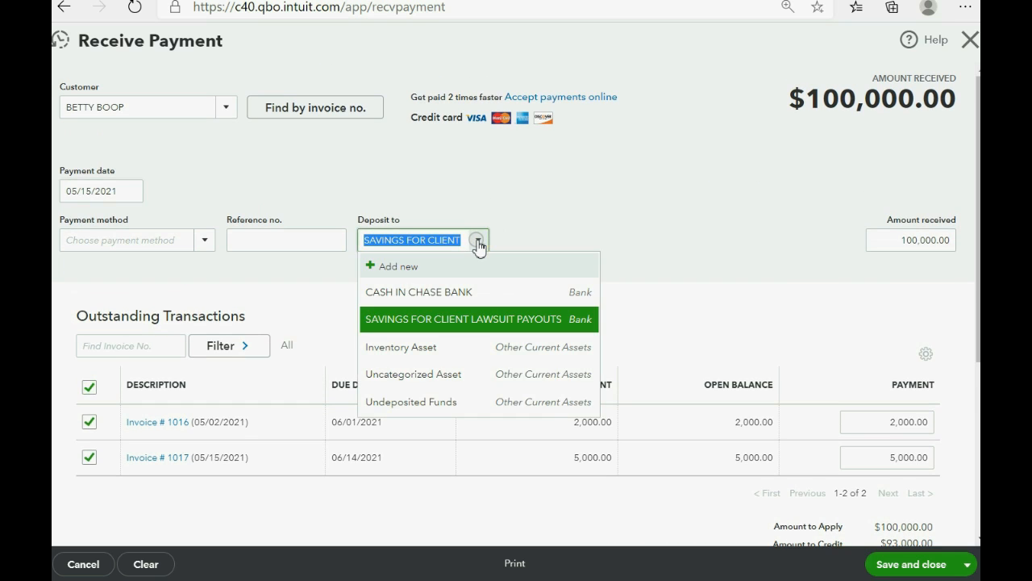
pyautogui.click(478, 242)
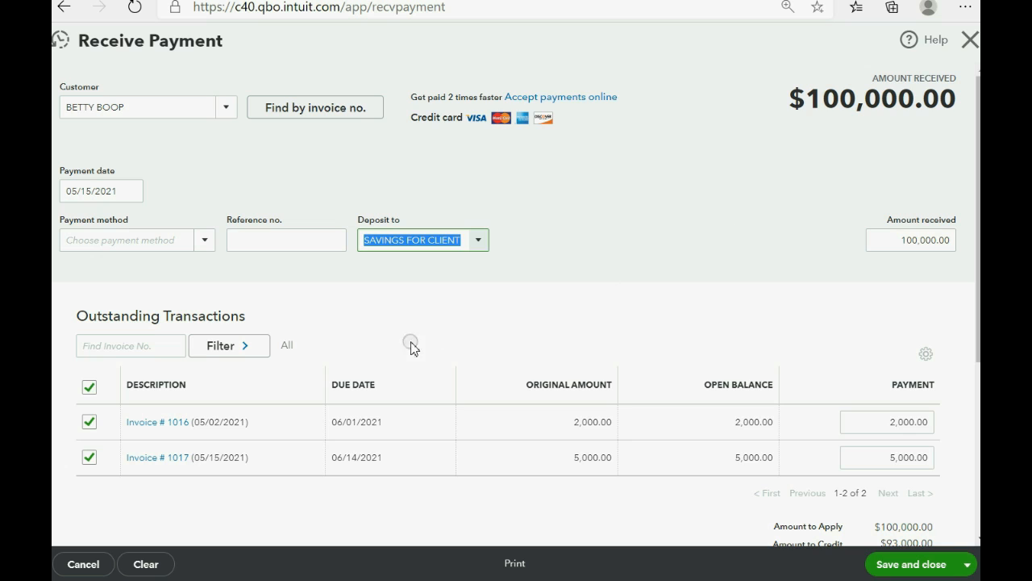
pyautogui.scroll(-2, 721, 323)
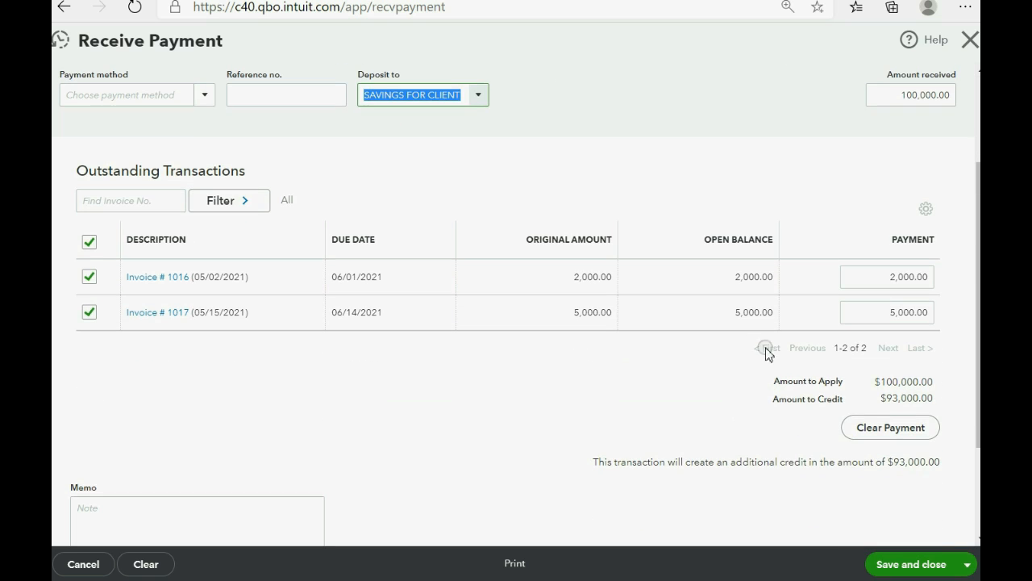
pyautogui.tripleClick(932, 399)
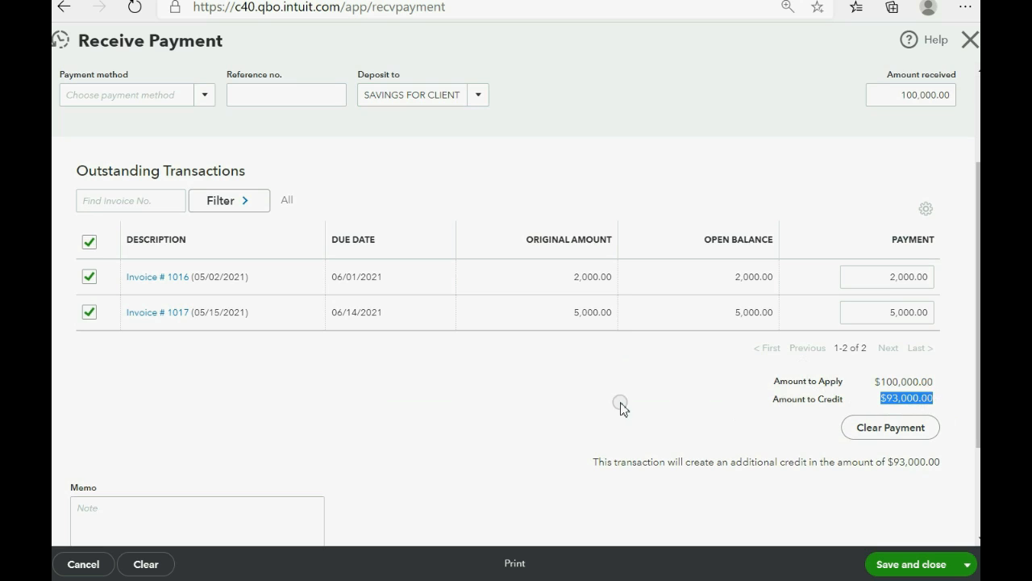
pyautogui.click(430, 407)
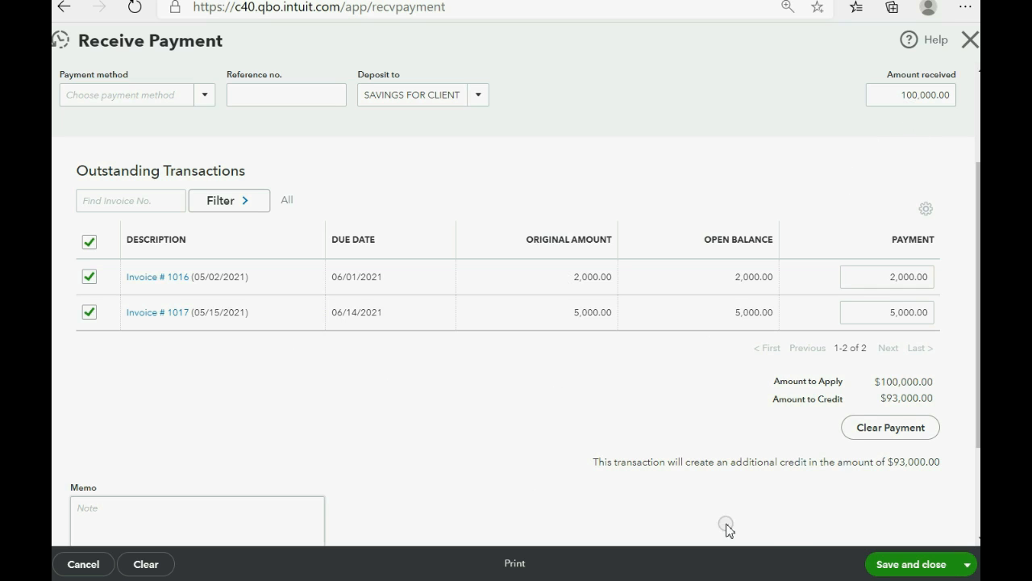
pyautogui.click(901, 564)
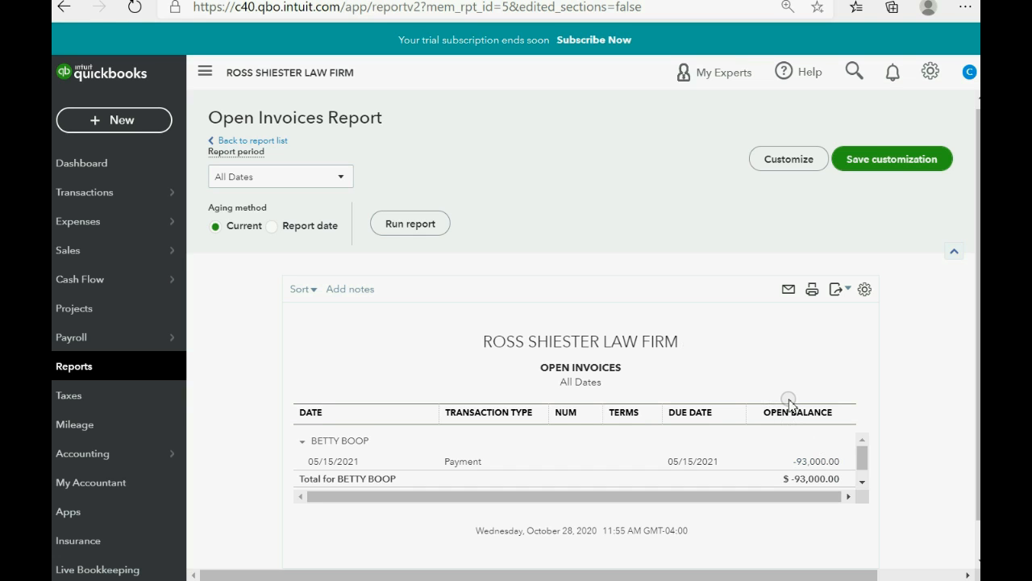
# - Open the custom Trial Balance report to review the balance of UNEARNED LEGAL FEES
pyautogui.click(85, 368)
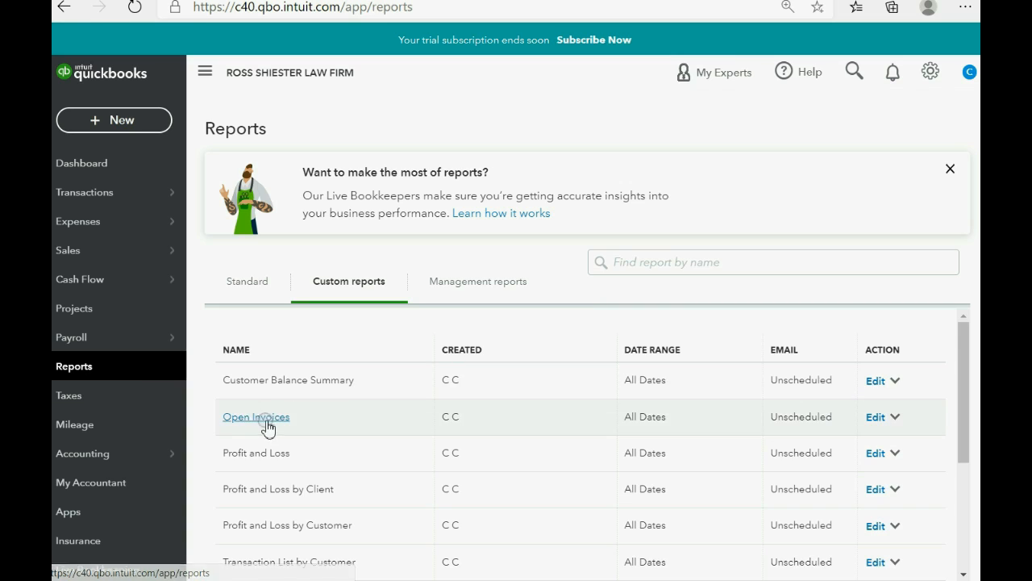
pyautogui.scroll(-1, 271, 427)
pyautogui.scroll(-1, 272, 432)
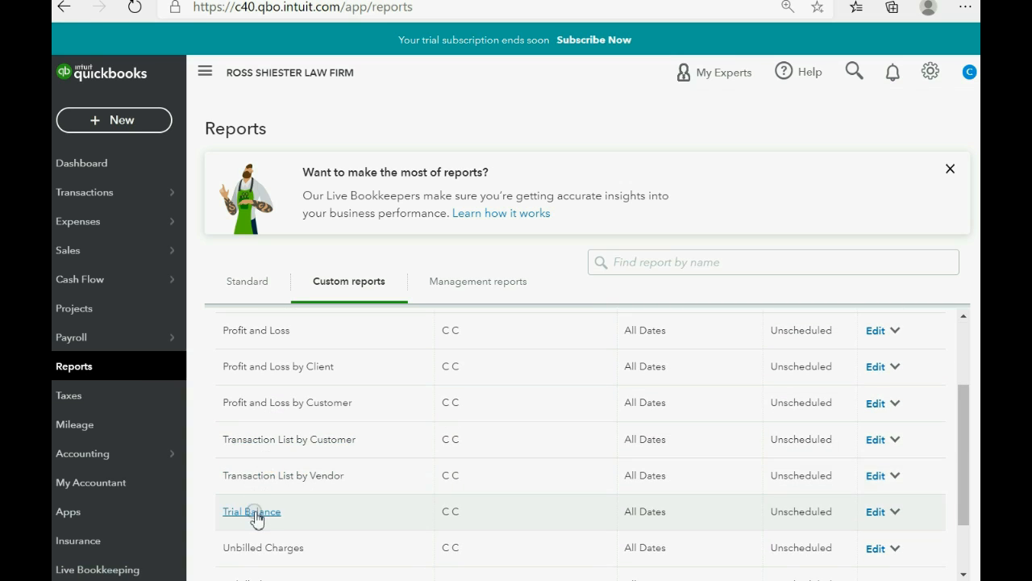
pyautogui.click(256, 513)
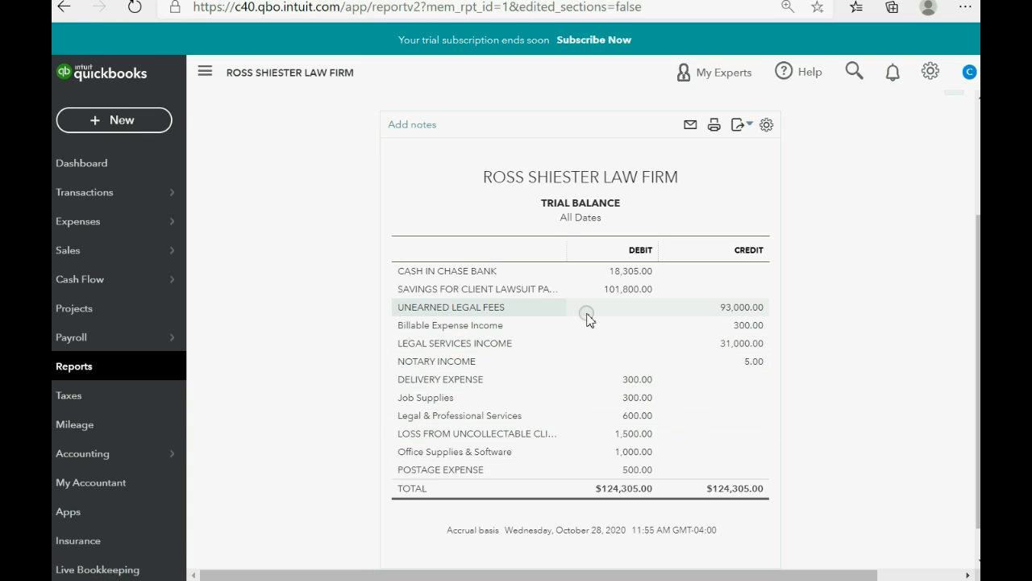
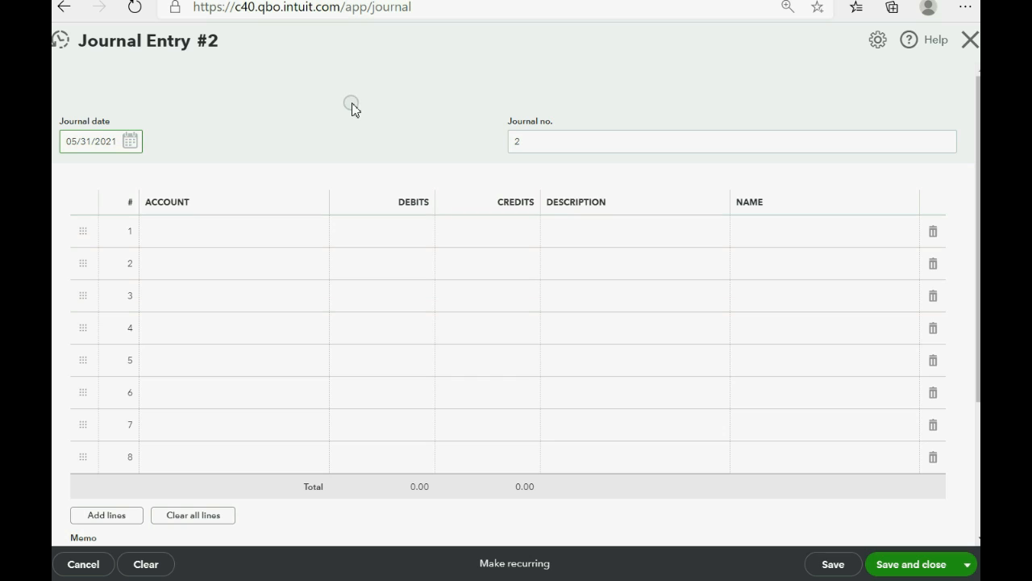
# - On line 1 of the journal entry, debit UNEARNED LEGAL FEES for 93000 and assign the client who received the $100,000 settlement
pyautogui.click(232, 240)
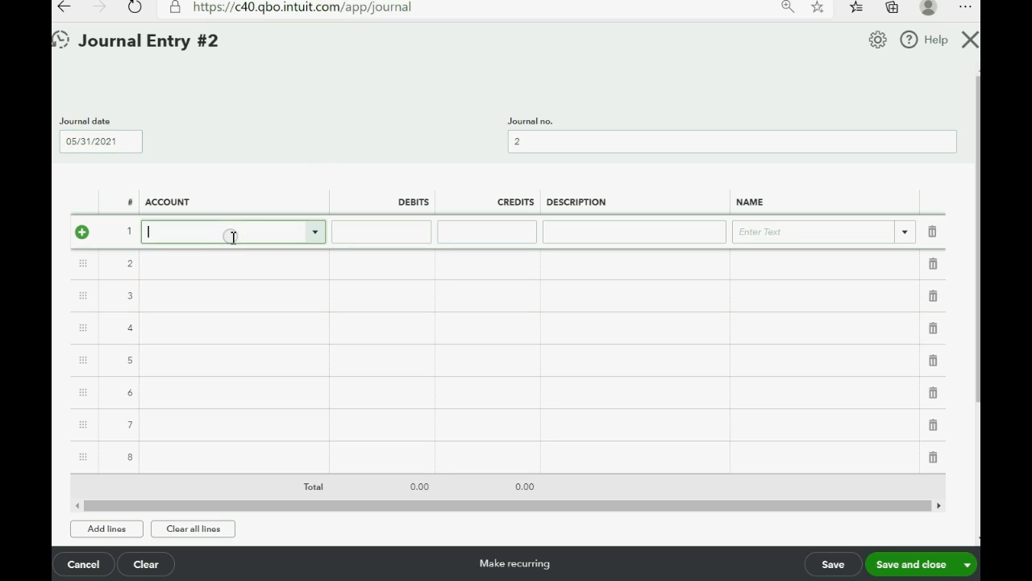
pyautogui.click(318, 235)
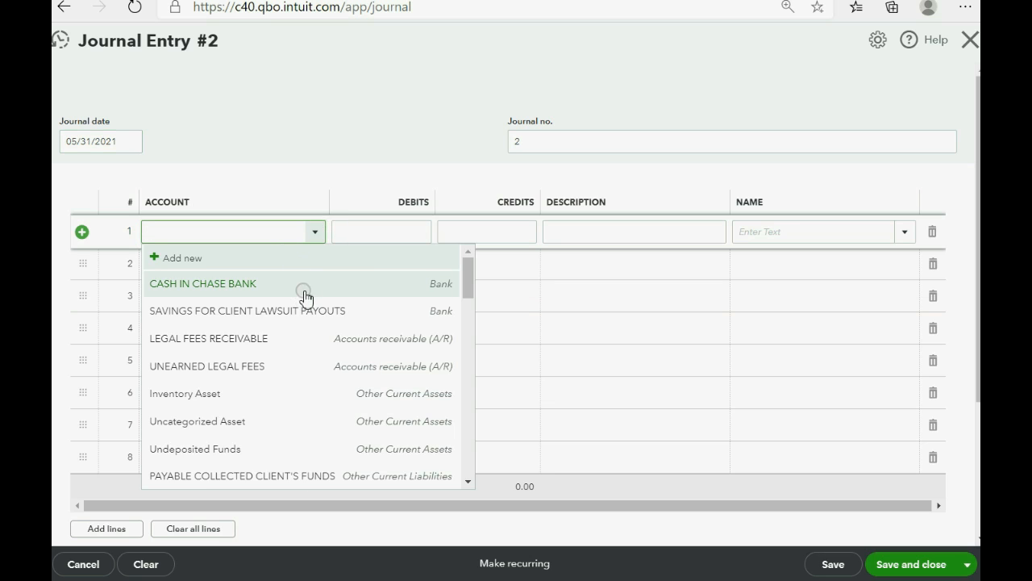
pyautogui.scroll(-1, 313, 336)
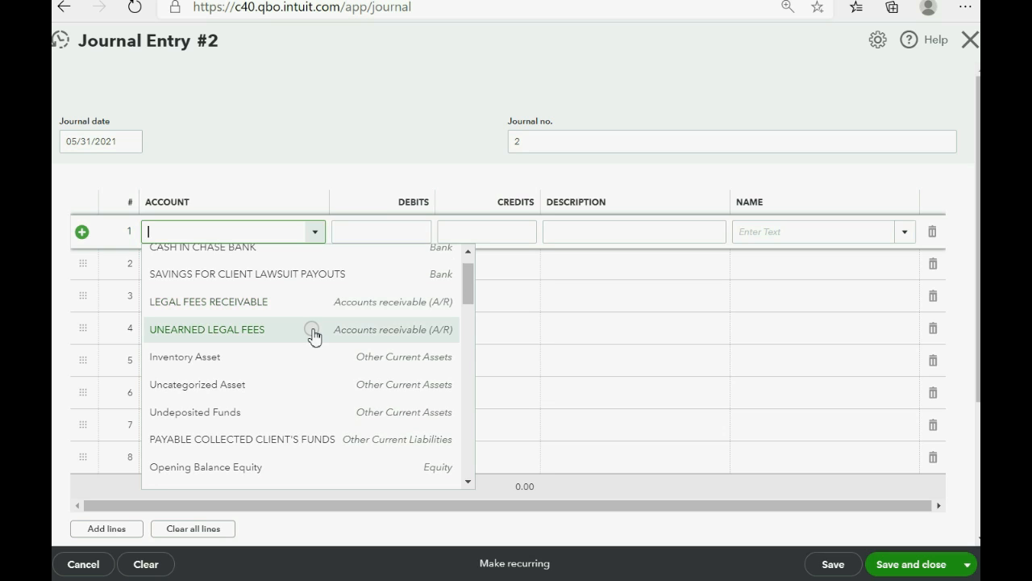
pyautogui.click(313, 336)
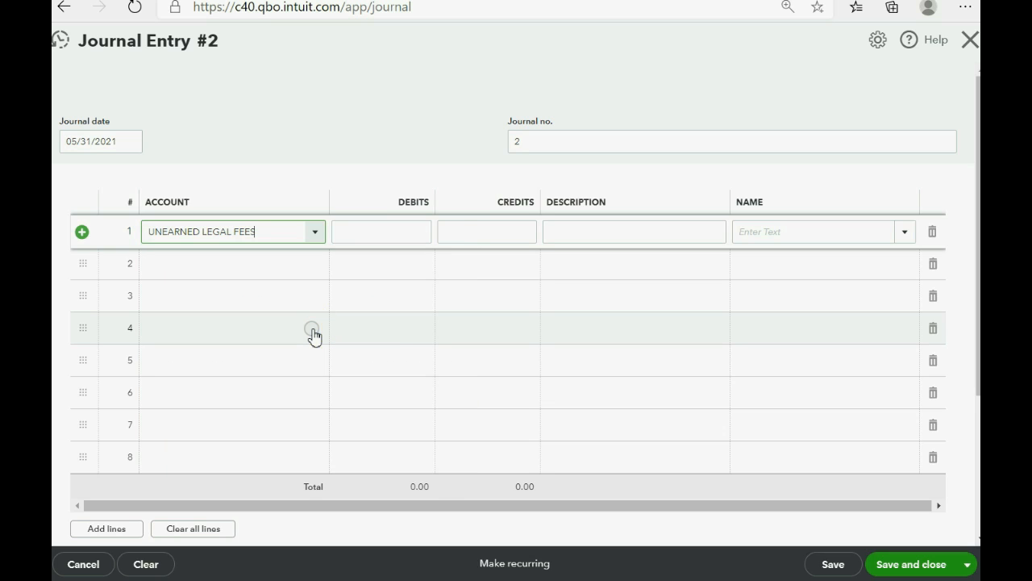
pyautogui.click(418, 229)
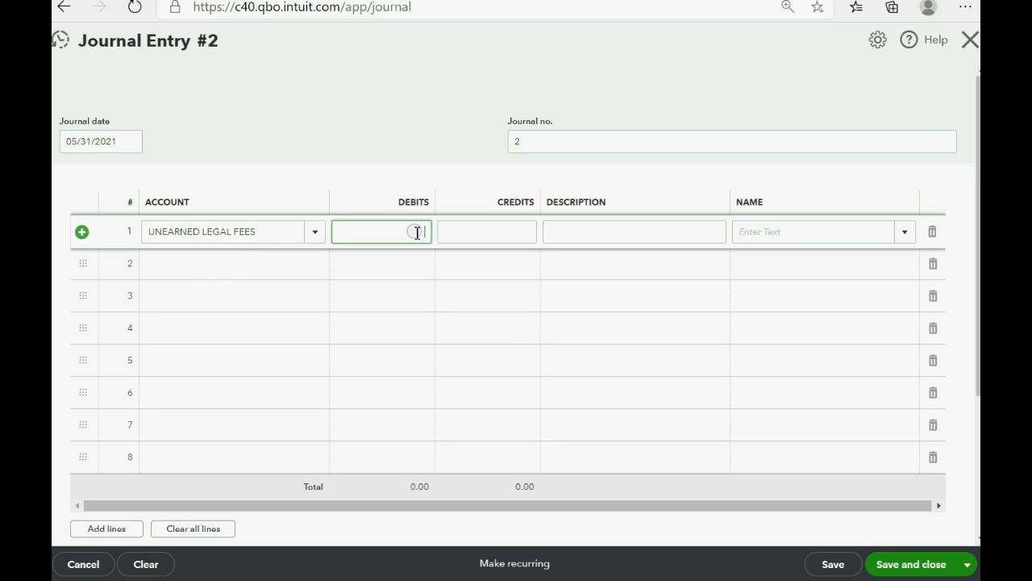
pyautogui.write('5')
pyautogui.write('3000')
pyautogui.press('Tab')
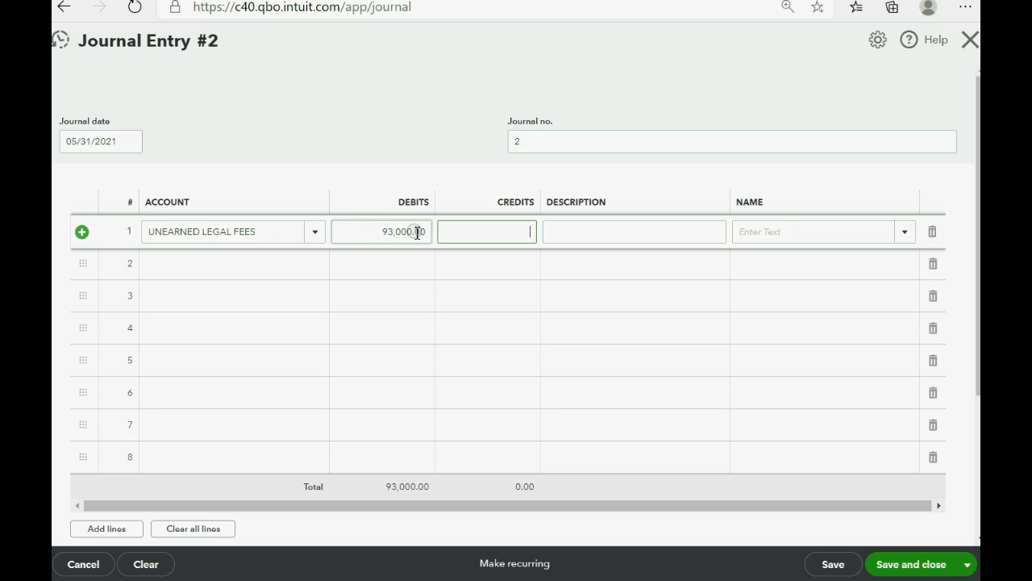
pyautogui.click(315, 234)
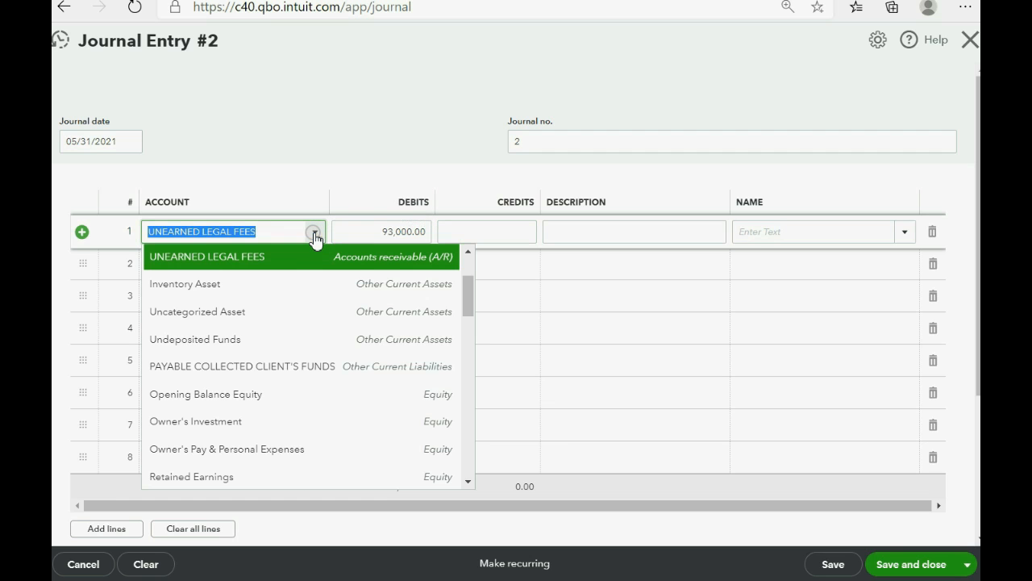
pyautogui.click(317, 233)
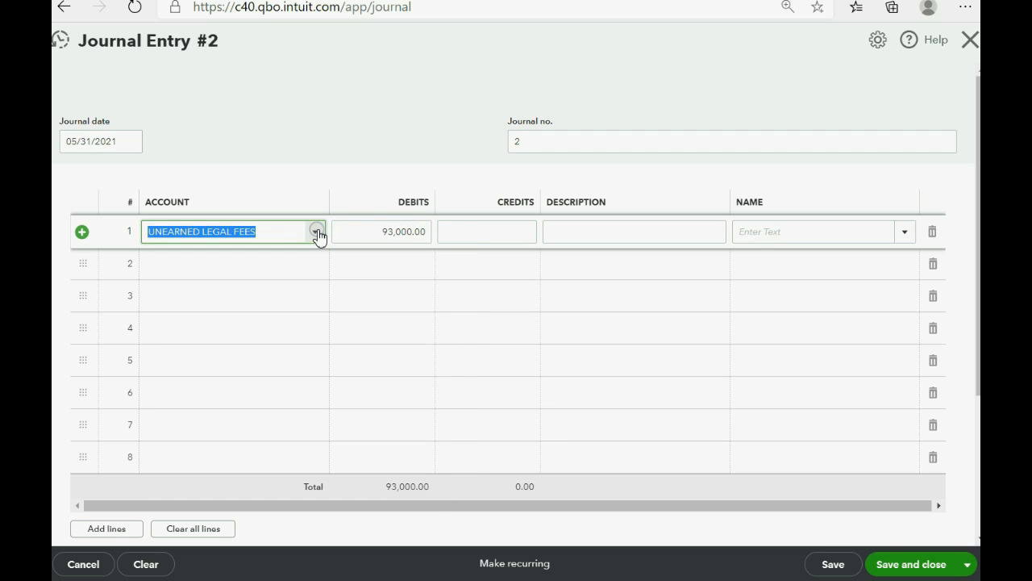
pyautogui.click(905, 233)
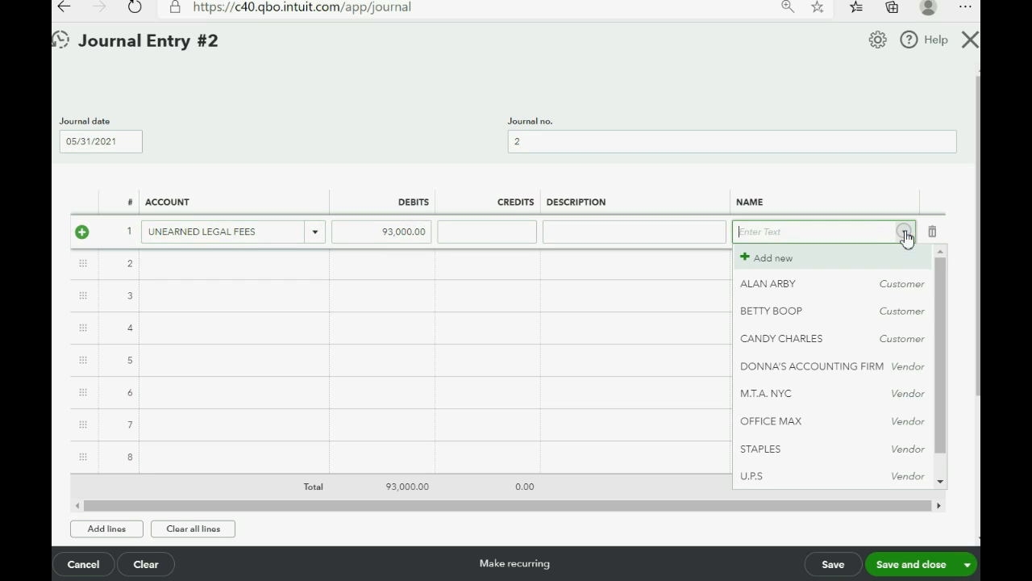
pyautogui.click(878, 312)
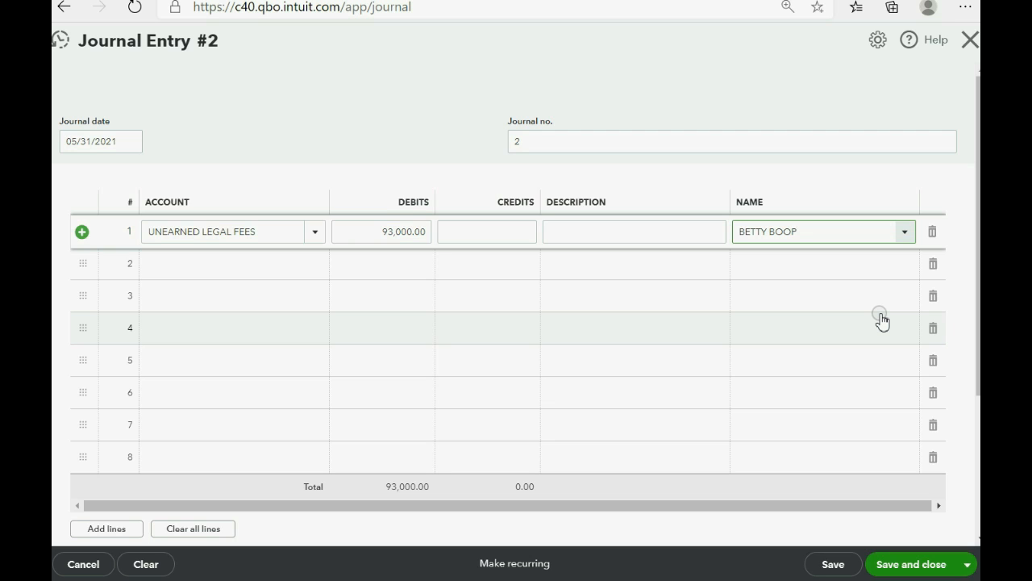
# - On line 2, credit PAYABLE COLLECTED CLIENT'S FUNDS for 93000 with the same client name, then save and close the journal entry
pyautogui.click(310, 272)
pyautogui.click(509, 266)
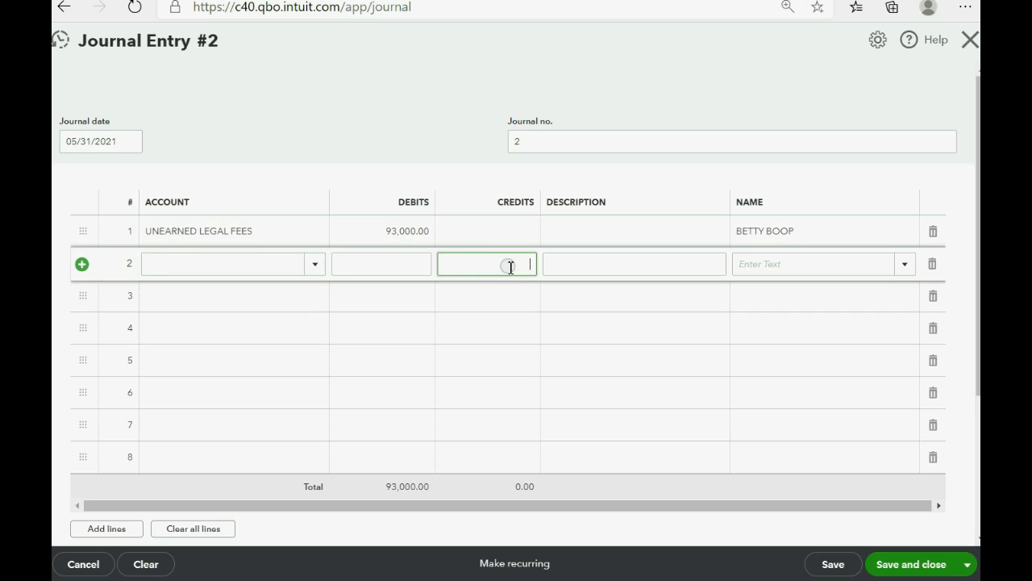
pyautogui.write('93000')
pyautogui.press('Tab')
pyautogui.click(314, 269)
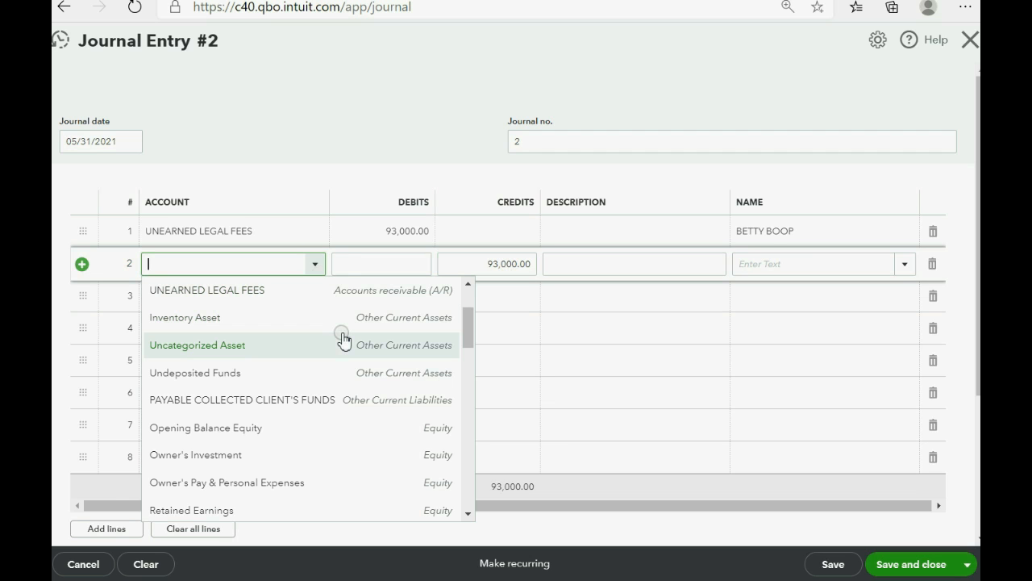
pyautogui.click(352, 408)
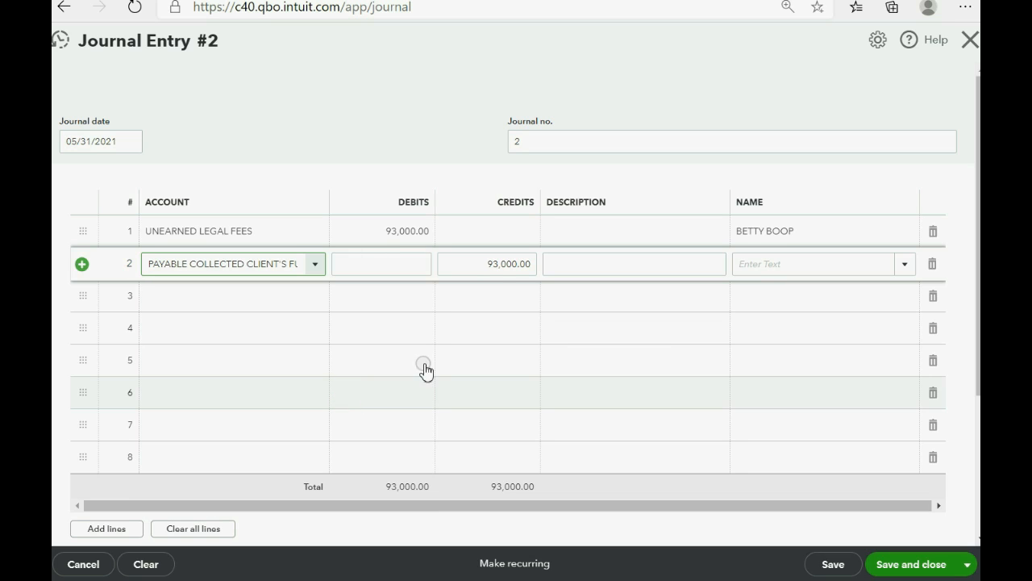
pyautogui.click(902, 264)
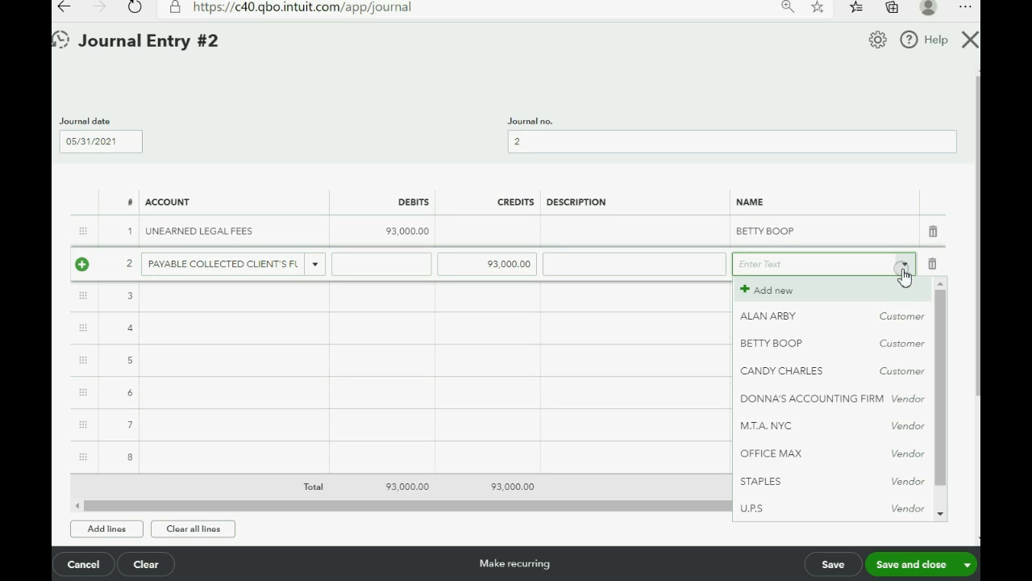
pyautogui.click(877, 341)
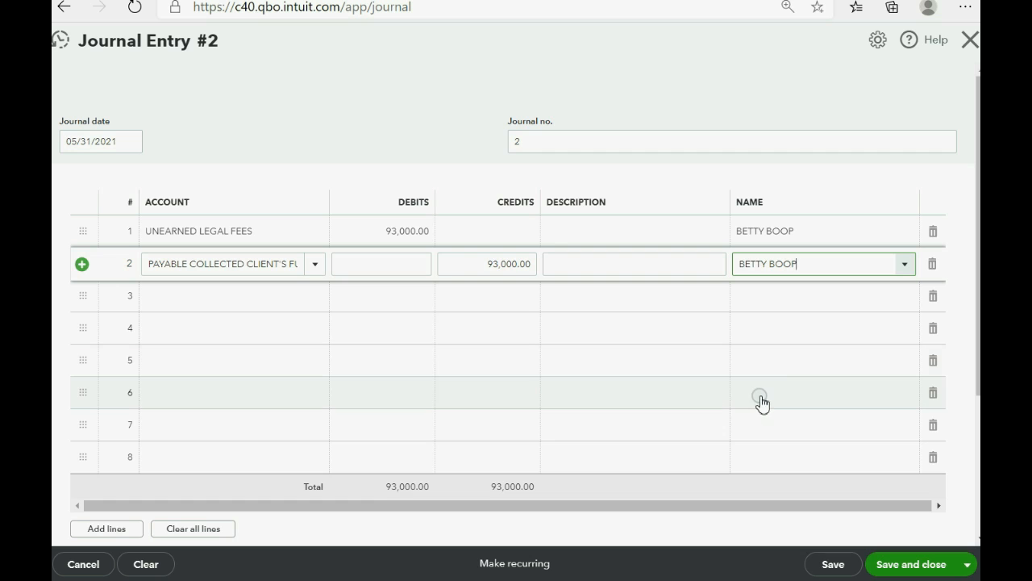
pyautogui.click(896, 566)
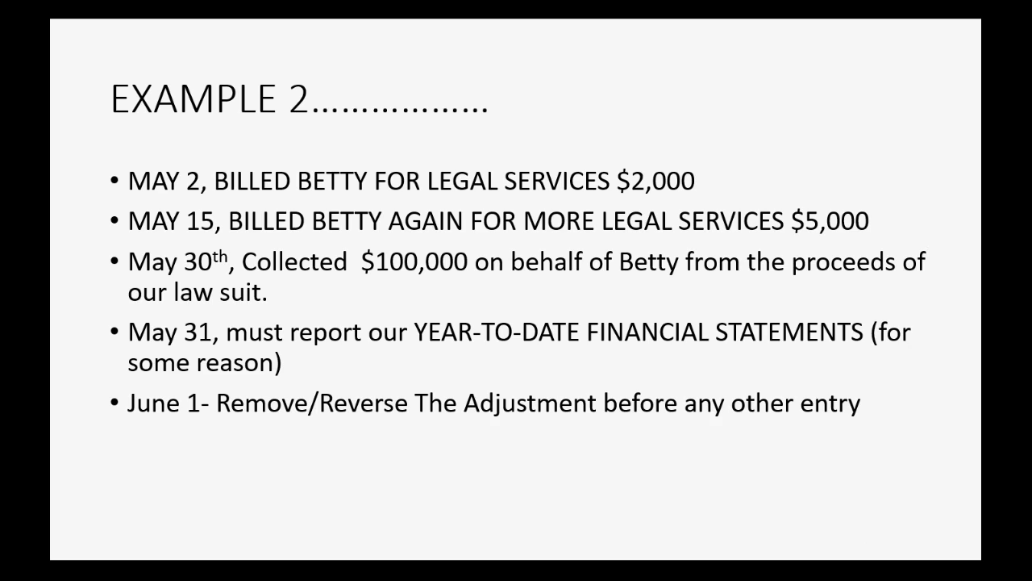
pyautogui.press('Left')
pyautogui.press('Right')
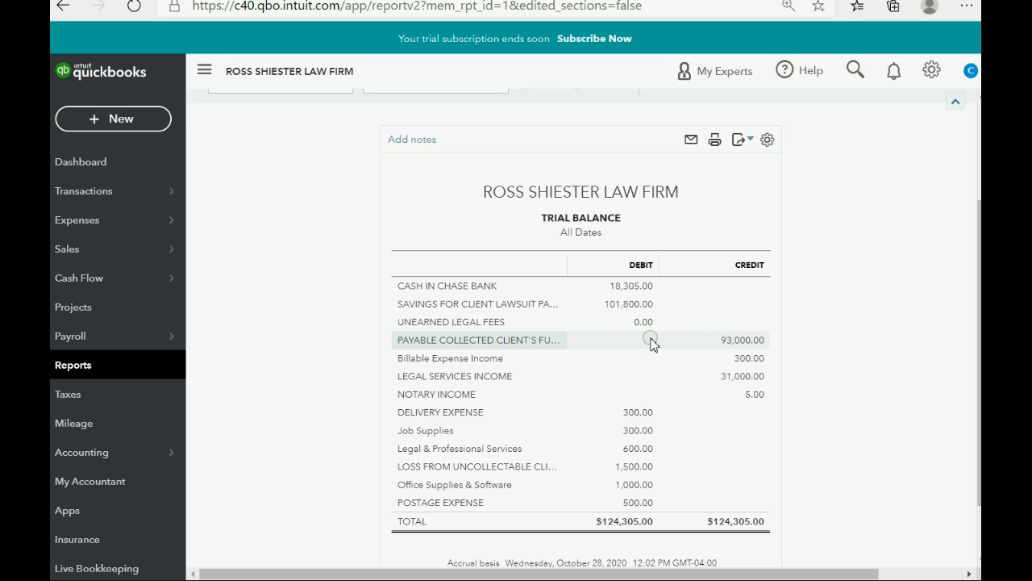
# - Trace the PAYABLE COLLECTED CLIENT'S FUNDS balance in the Trial Balance to its 05/31/2021 journal entry and delete that entry
pyautogui.click(739, 342)
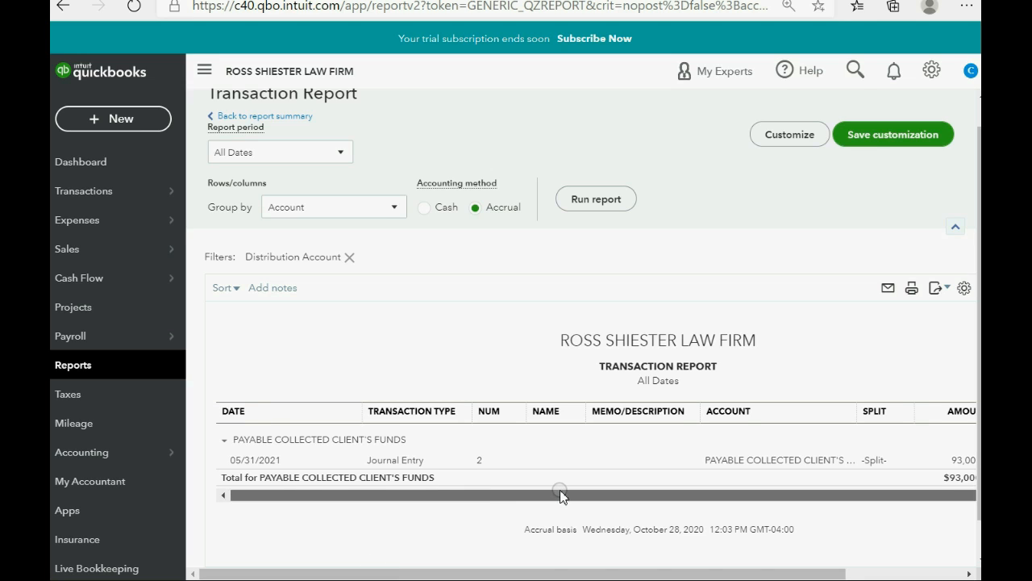
pyautogui.click(404, 461)
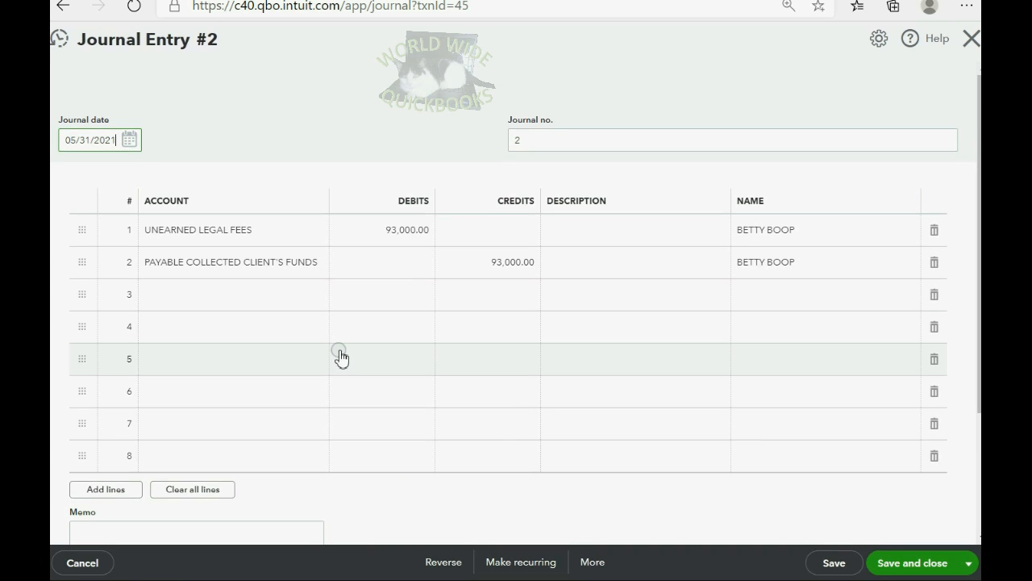
pyautogui.click(600, 562)
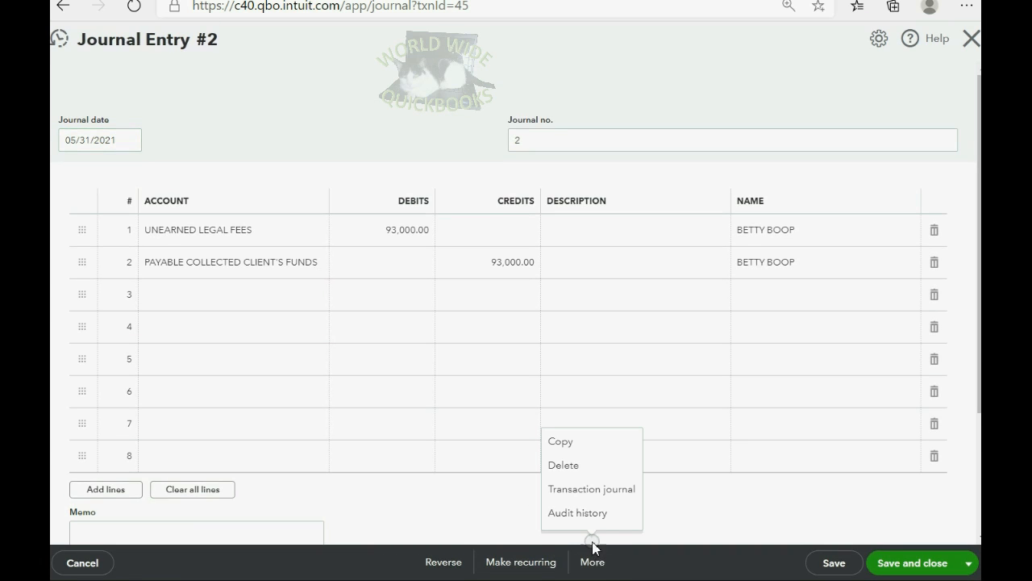
pyautogui.click(579, 472)
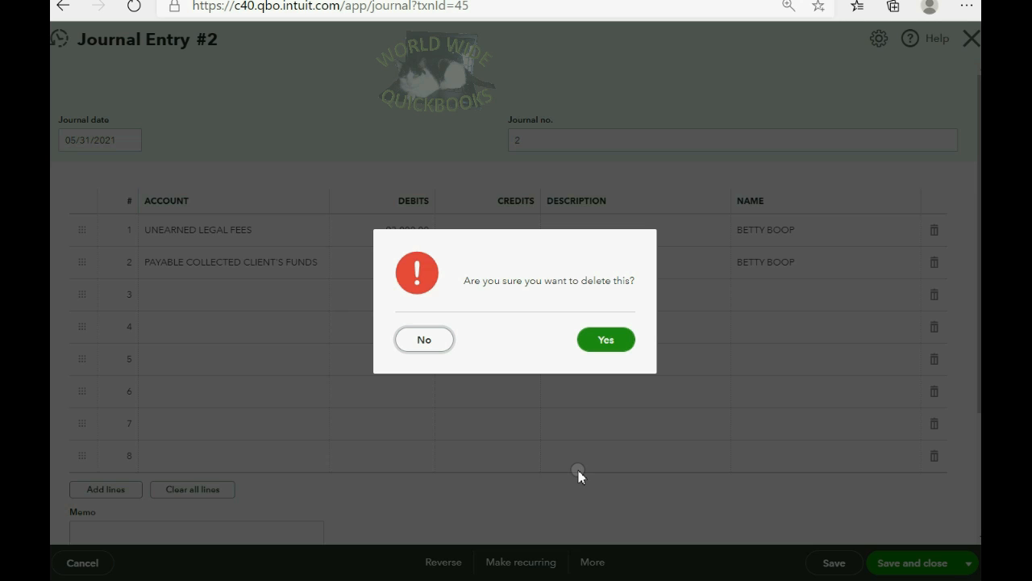
pyautogui.click(606, 339)
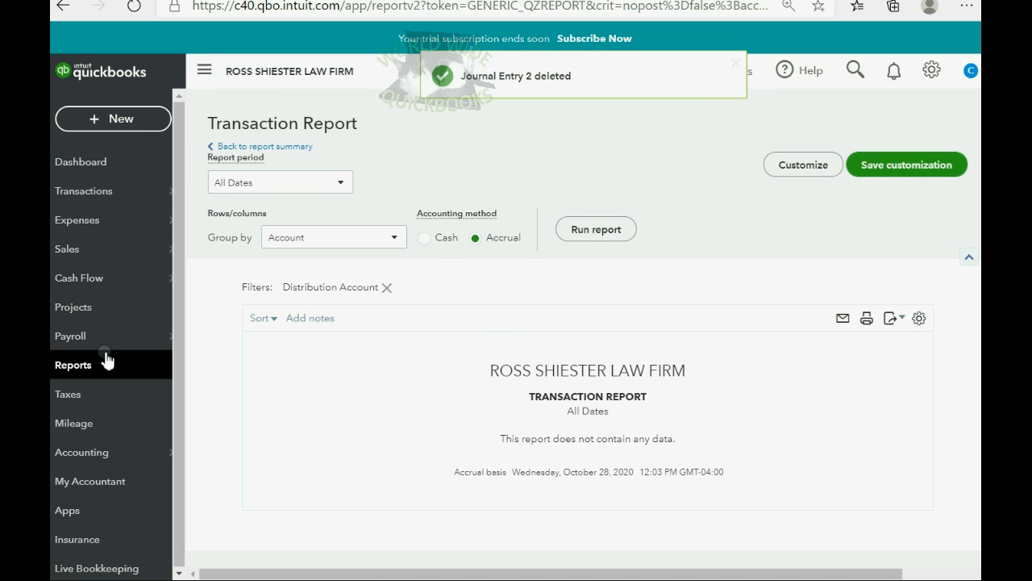
# - Reopen the custom Trial Balance report to check UNEARNED LEGAL FEES without the adjusting entry
pyautogui.click(98, 364)
pyautogui.scroll(-1, 275, 473)
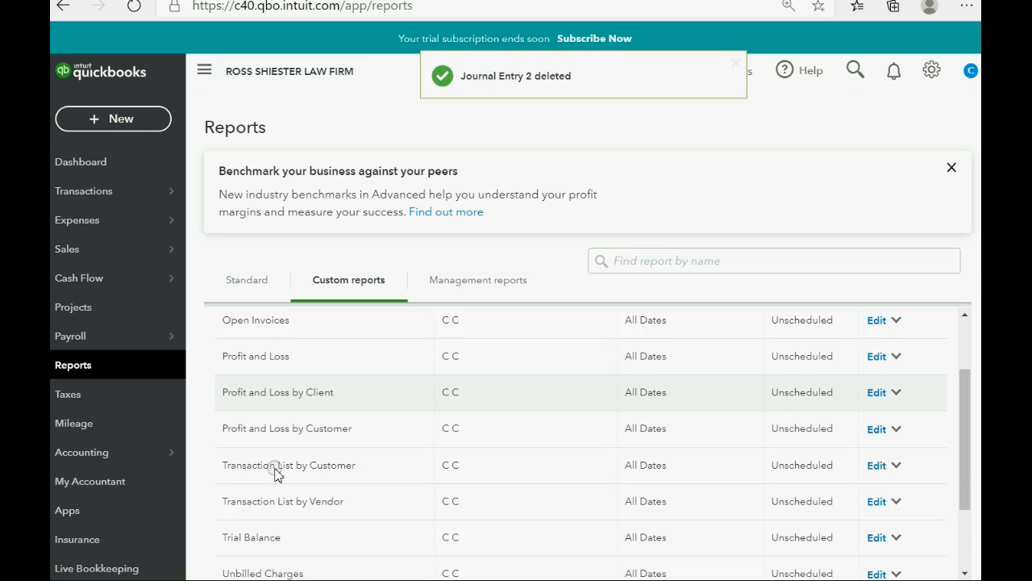
pyautogui.scroll(-1, 272, 483)
pyautogui.click(268, 515)
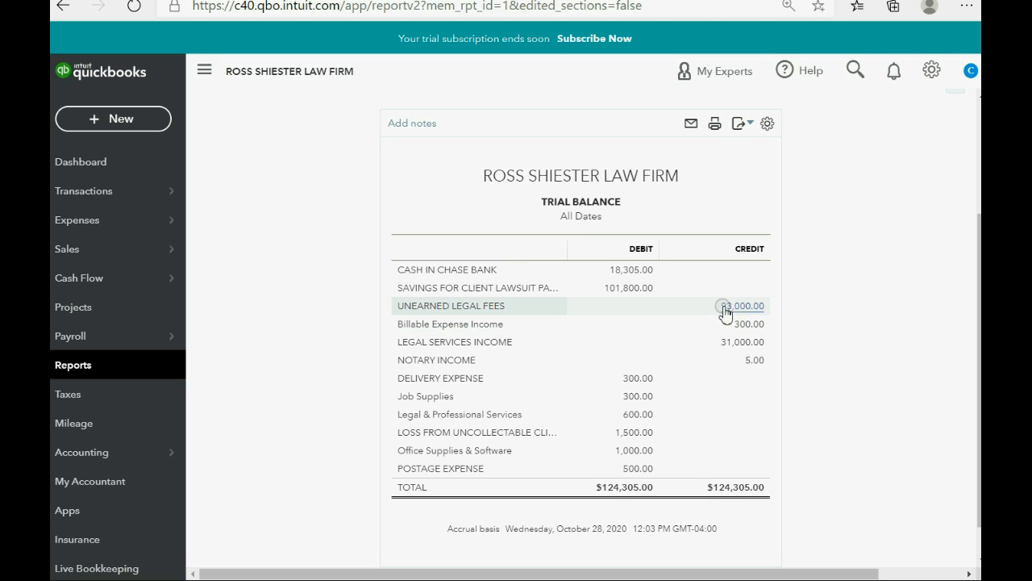
# - Open the custom Open Invoices report to review the client's unapplied payment balance
pyautogui.click(78, 366)
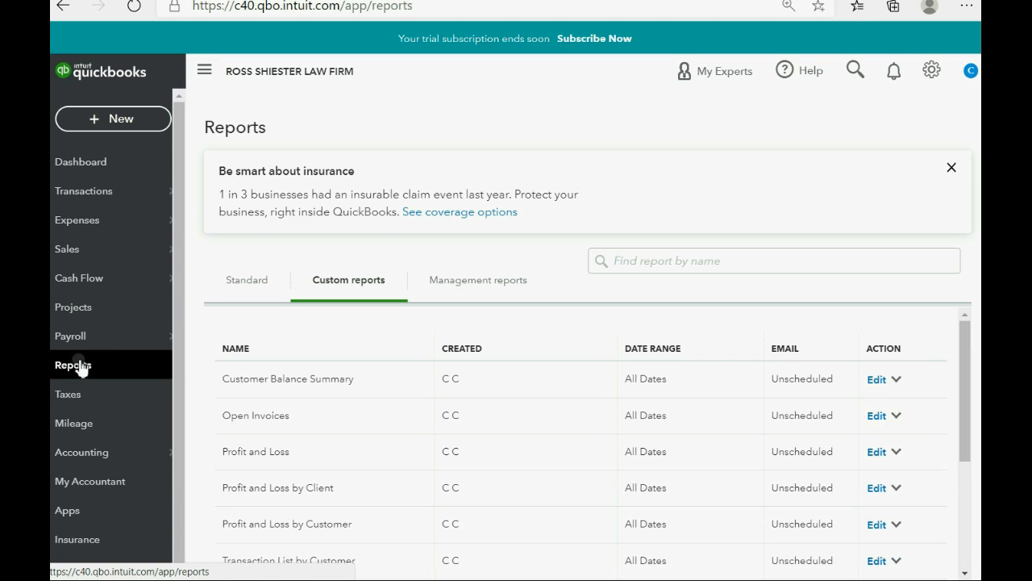
pyautogui.scroll(-2, 288, 396)
pyautogui.scroll(2, 399, 414)
pyautogui.click(291, 421)
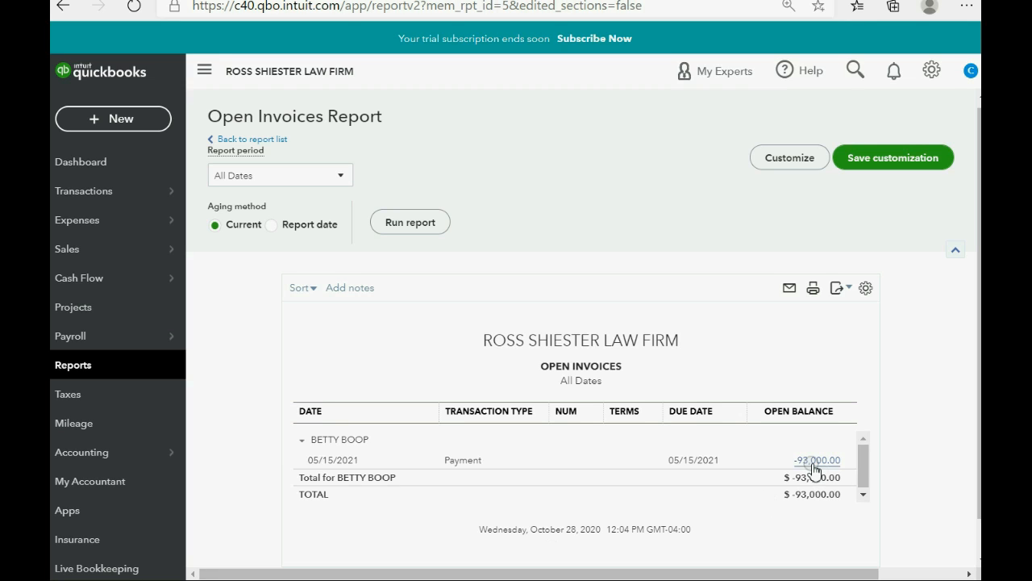
# - Start a new check to the client with the unapplied payment, drawn on SAVINGS FOR CLIENT LAWSUIT PAYOUTS
pyautogui.click(113, 121)
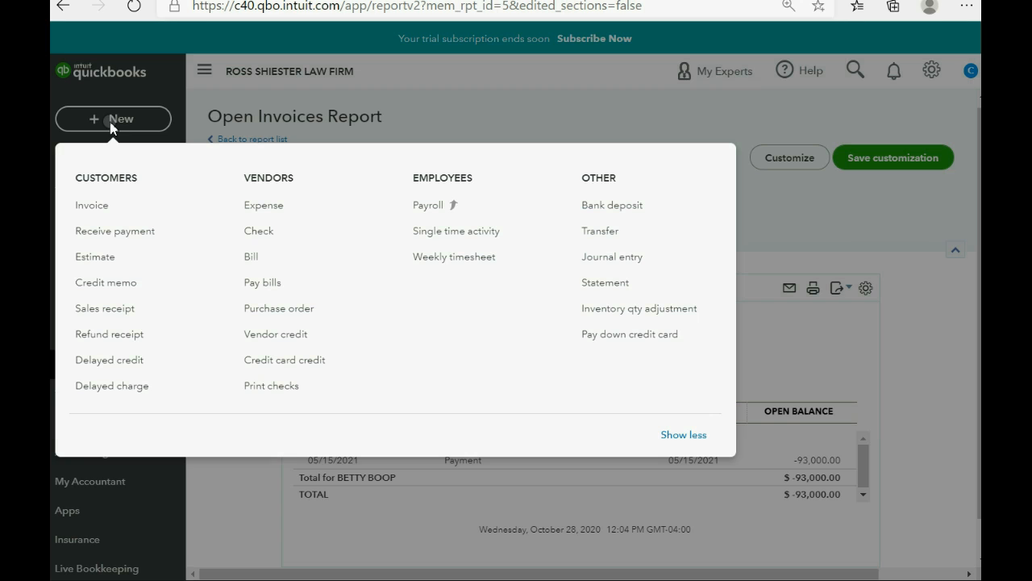
pyautogui.click(256, 234)
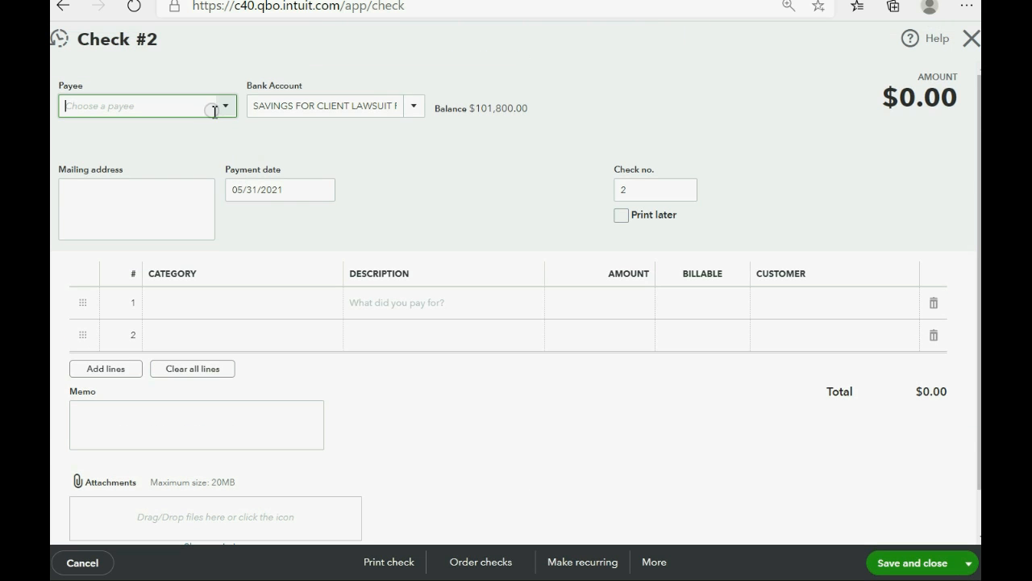
pyautogui.click(225, 107)
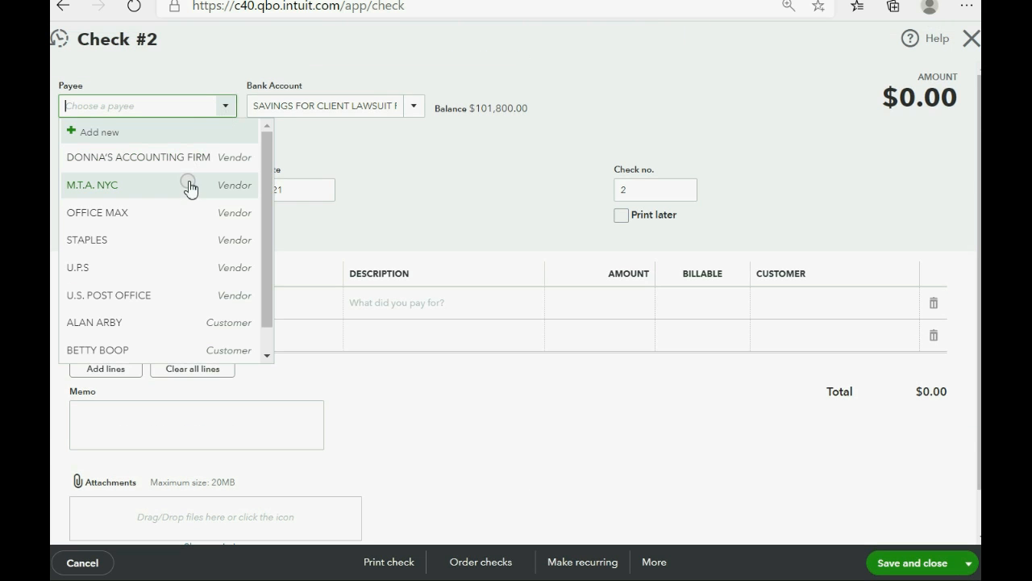
pyautogui.click(161, 347)
pyautogui.click(414, 106)
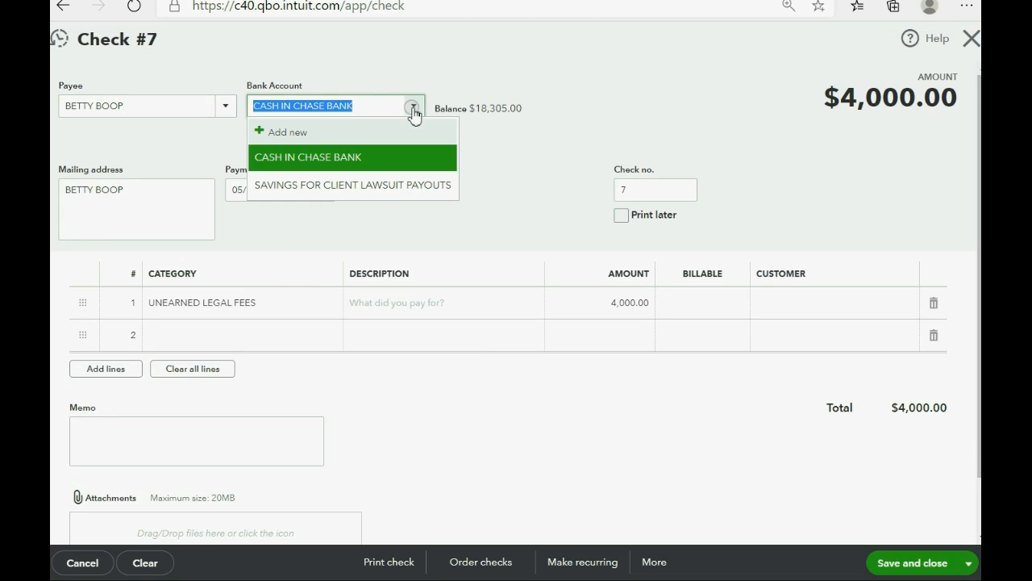
pyautogui.click(378, 185)
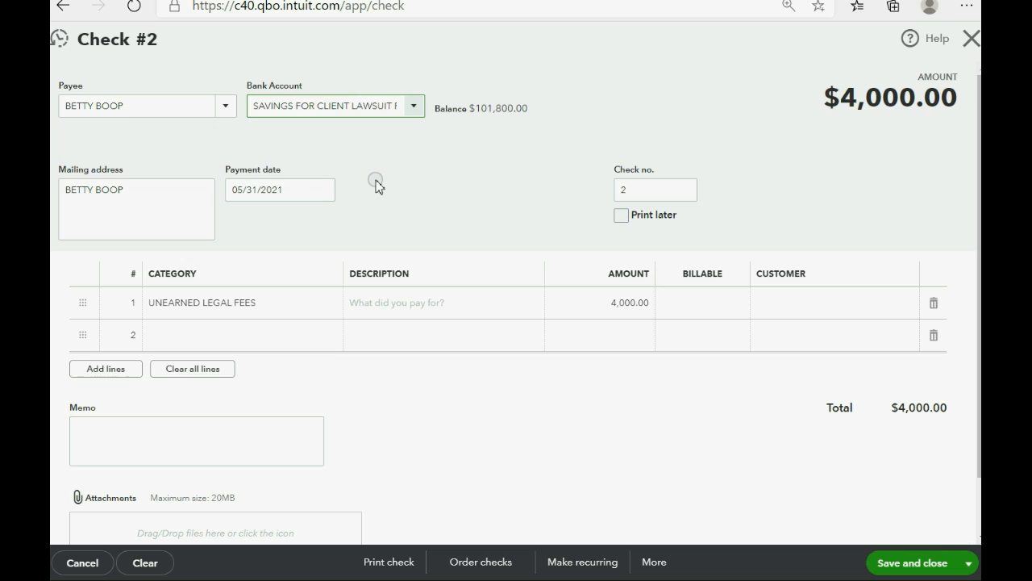
# - Date the client check 06/04/2021 and choose UNEARNED LEGAL FEES as the category of its first line
pyautogui.click(323, 190)
pyautogui.click(365, 226)
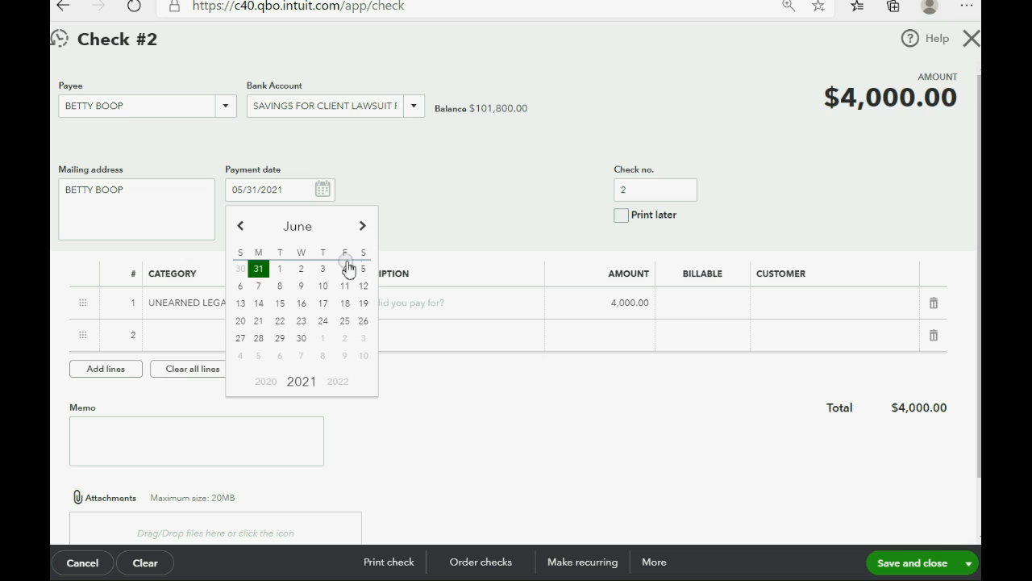
pyautogui.click(344, 269)
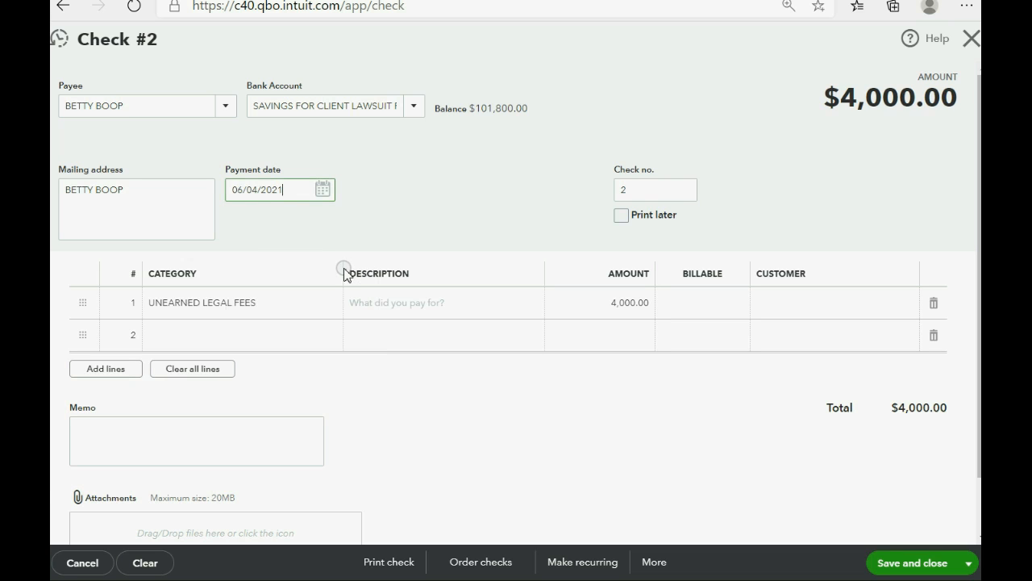
pyautogui.click(332, 307)
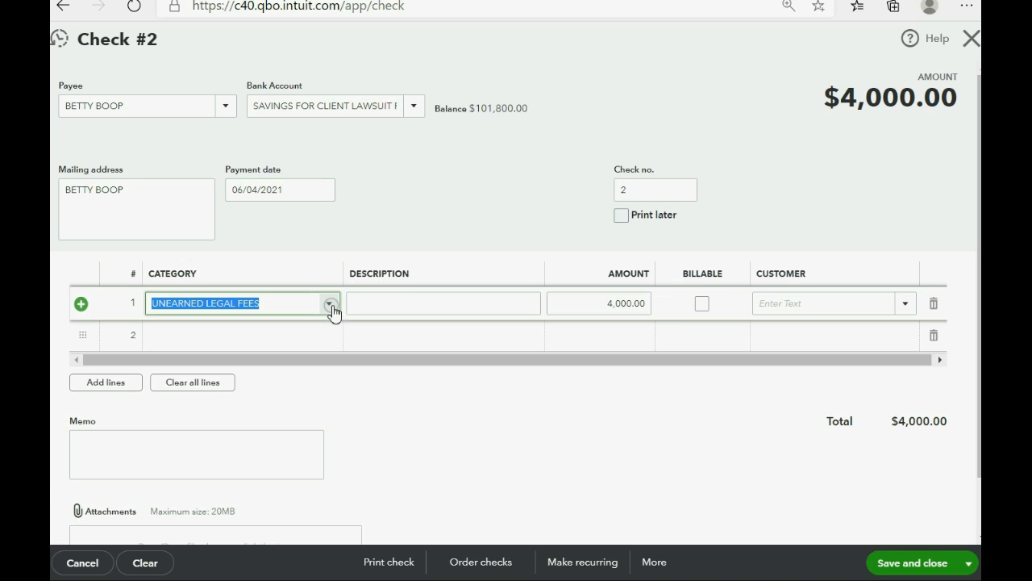
pyautogui.click(330, 306)
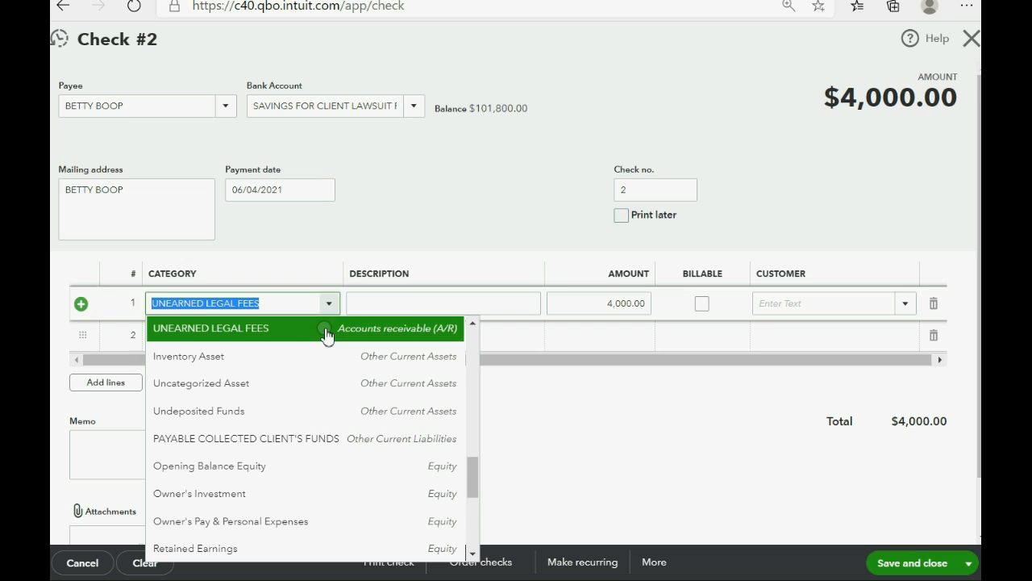
pyautogui.click(330, 303)
pyautogui.click(331, 304)
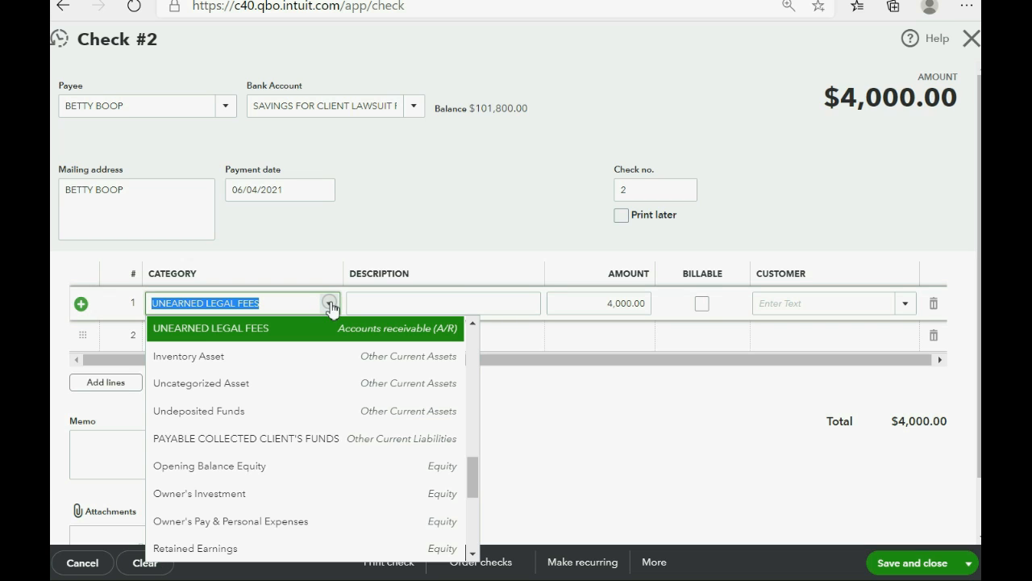
pyautogui.click(330, 334)
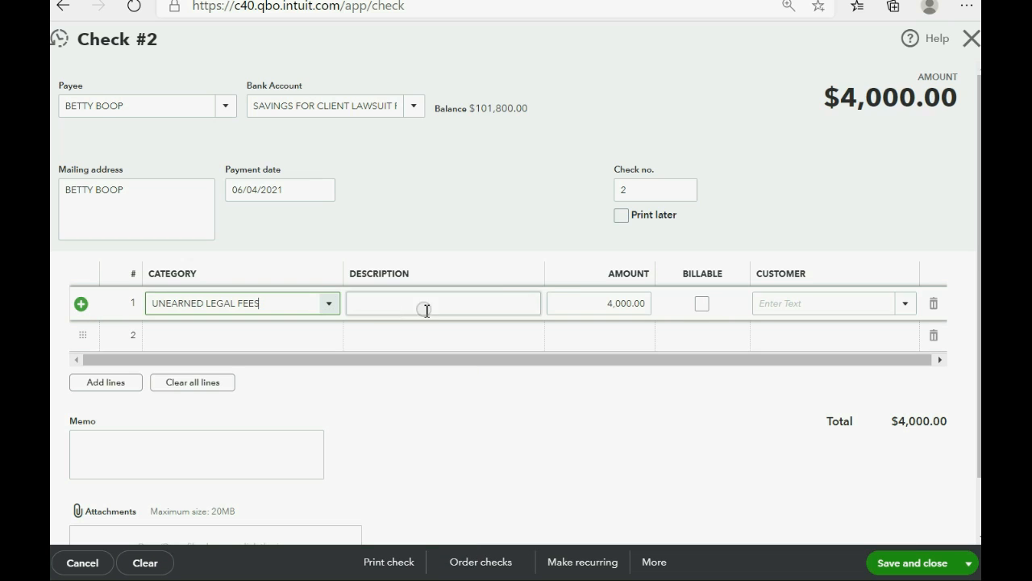
# - Set the check's first line amount to 93,000.00, then save and close the check
pyautogui.click(578, 303)
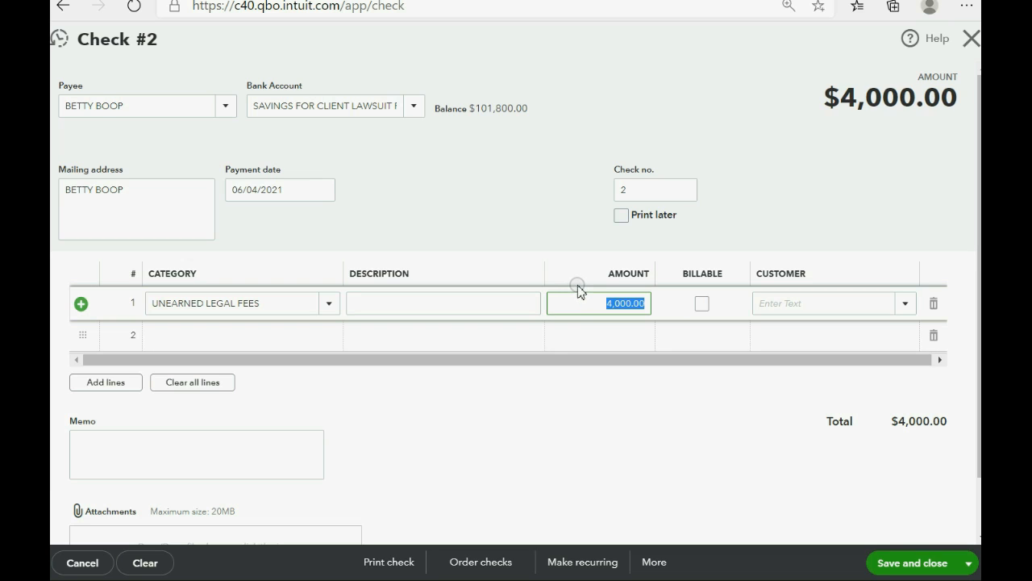
pyautogui.write('93')
pyautogui.press('Tab')
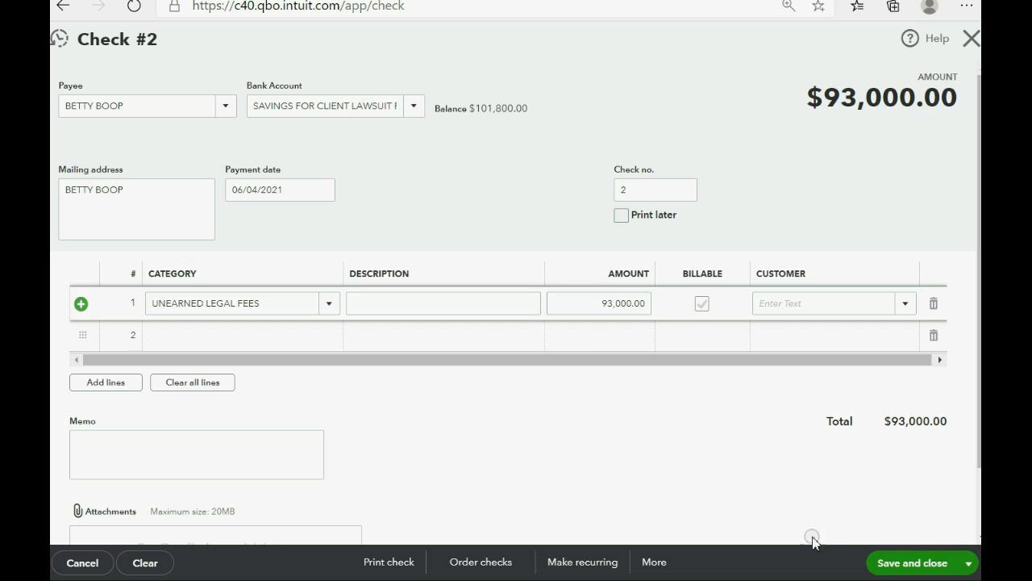
pyautogui.click(905, 562)
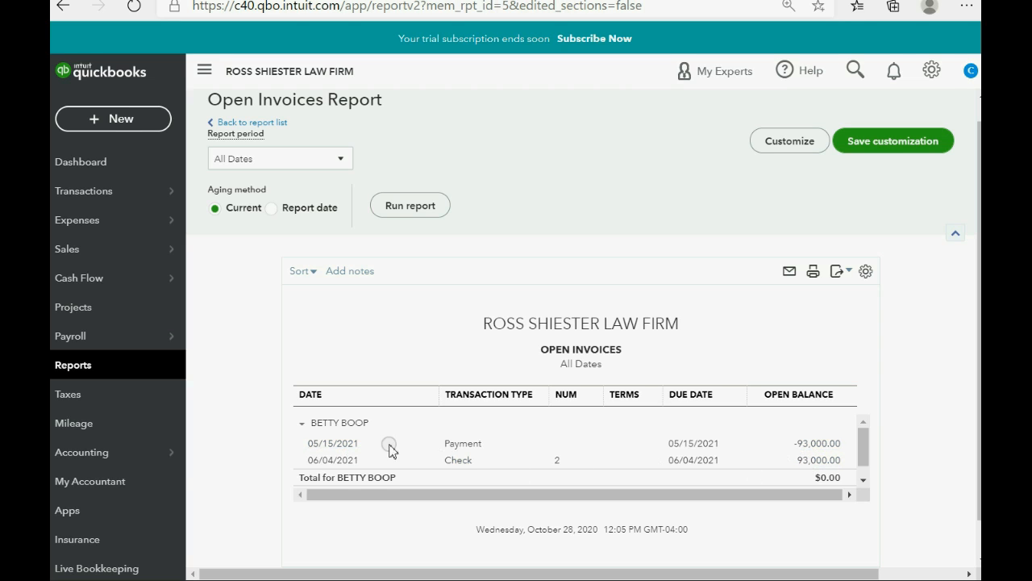
# - Open the 05/15/2021 payment from the Open Invoices report, apply it to the 06/04/2021 check as well, and save the linked change
pyautogui.click(470, 446)
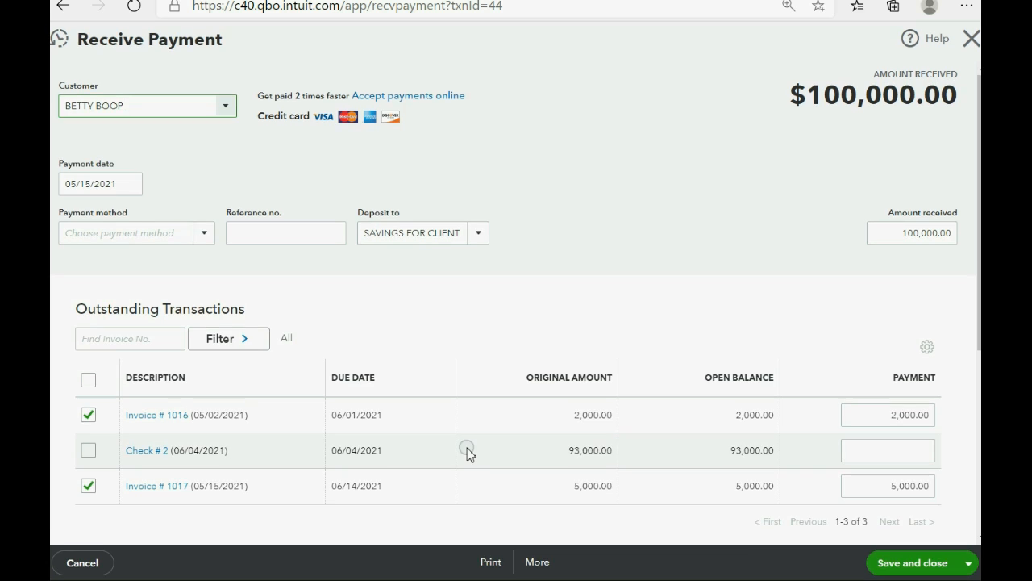
pyautogui.click(904, 232)
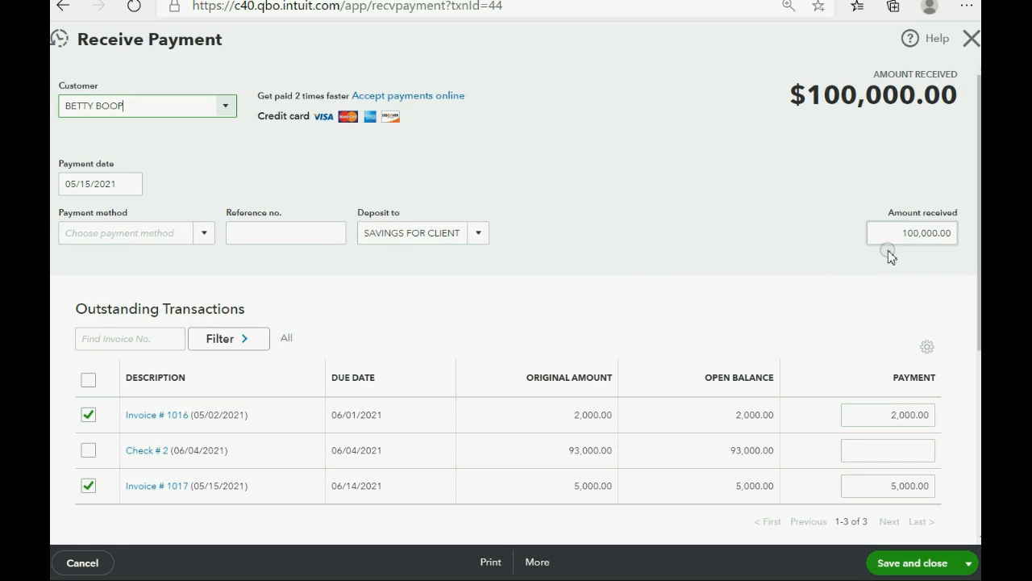
pyautogui.click(144, 450)
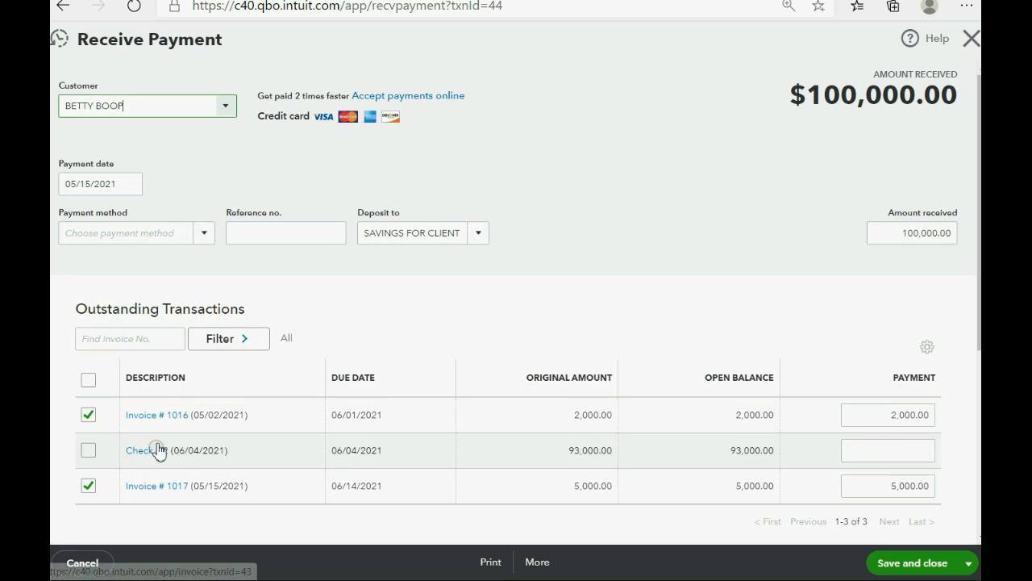
pyautogui.click(90, 451)
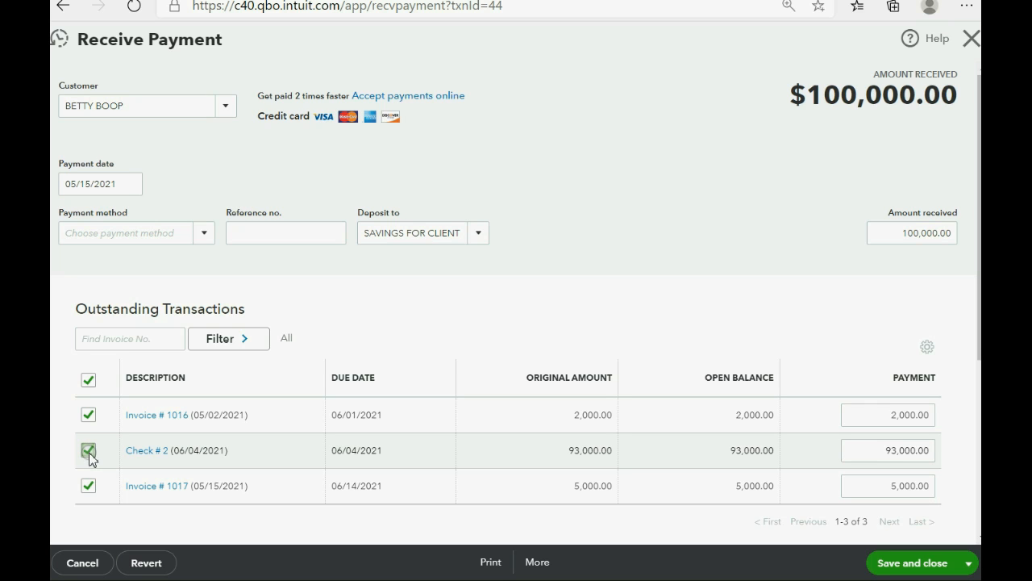
pyautogui.click(904, 568)
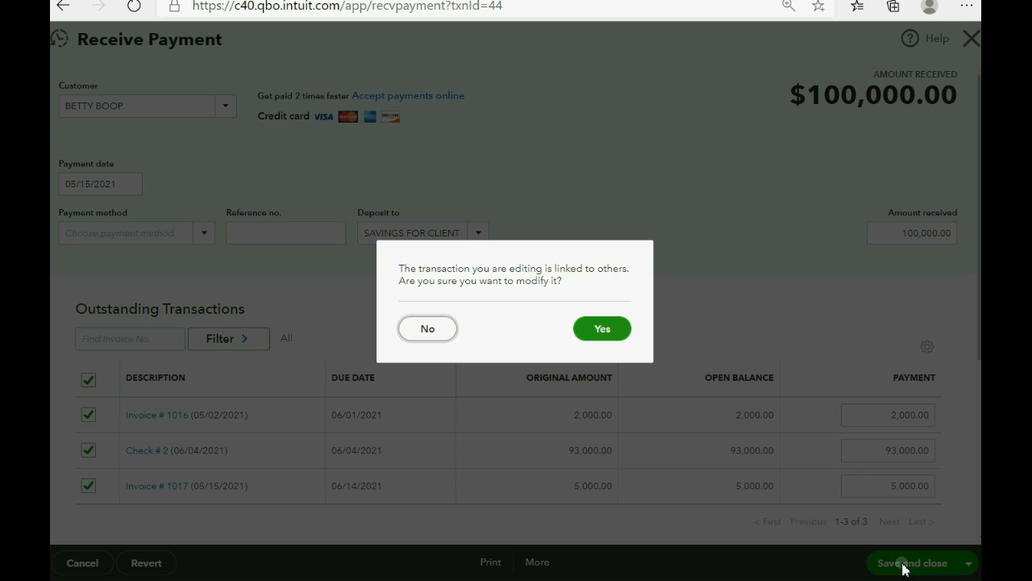
pyautogui.click(594, 337)
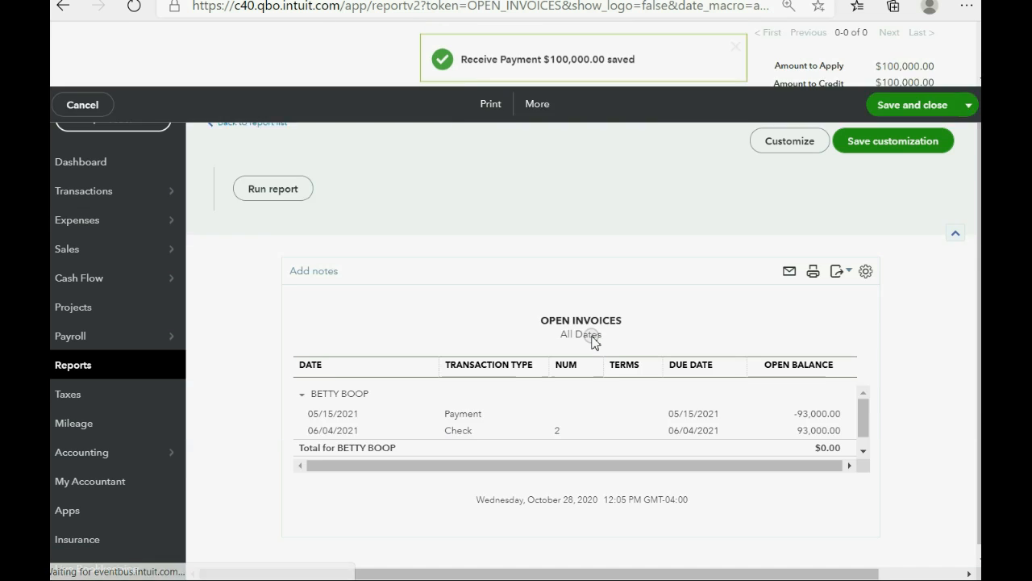